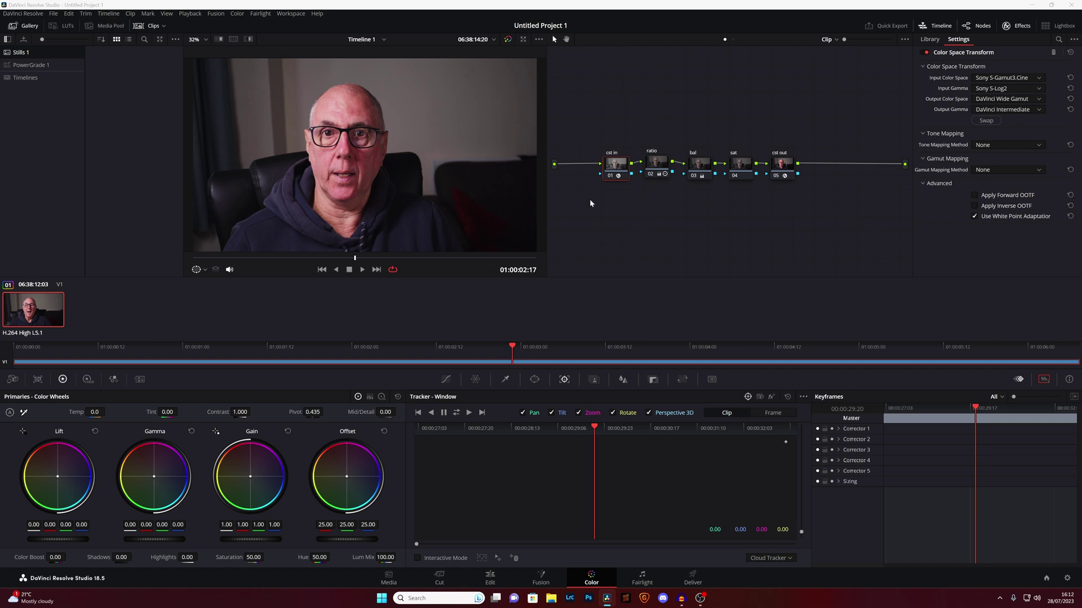
# Review the cst out node's Color Space Transform settings and the project's color management settings, leaving the project settings without changes.
pyautogui.click(785, 174)
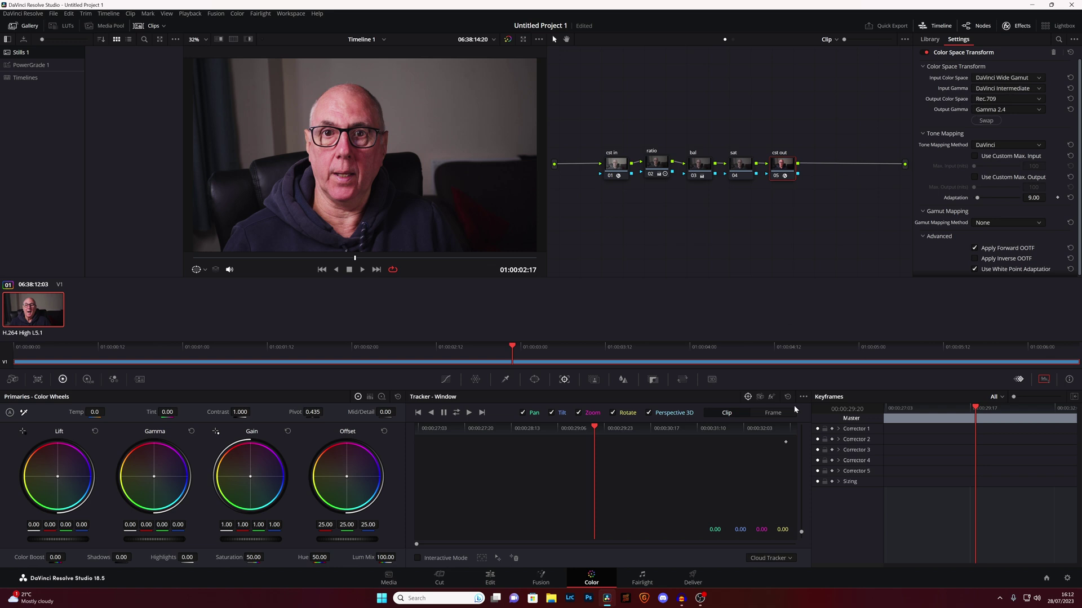
pyautogui.click(1067, 578)
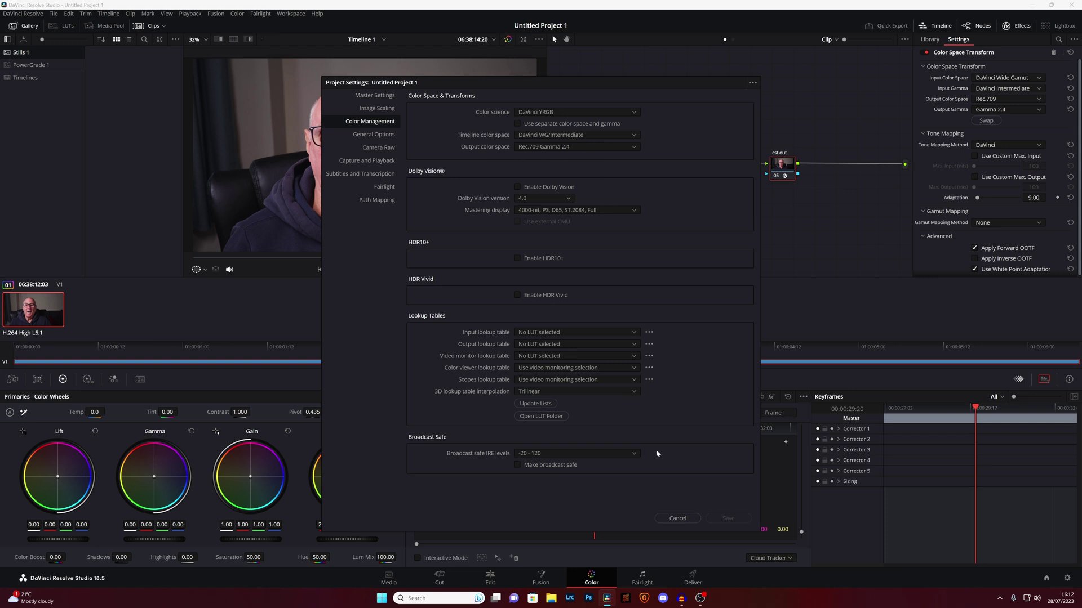
pyautogui.click(678, 518)
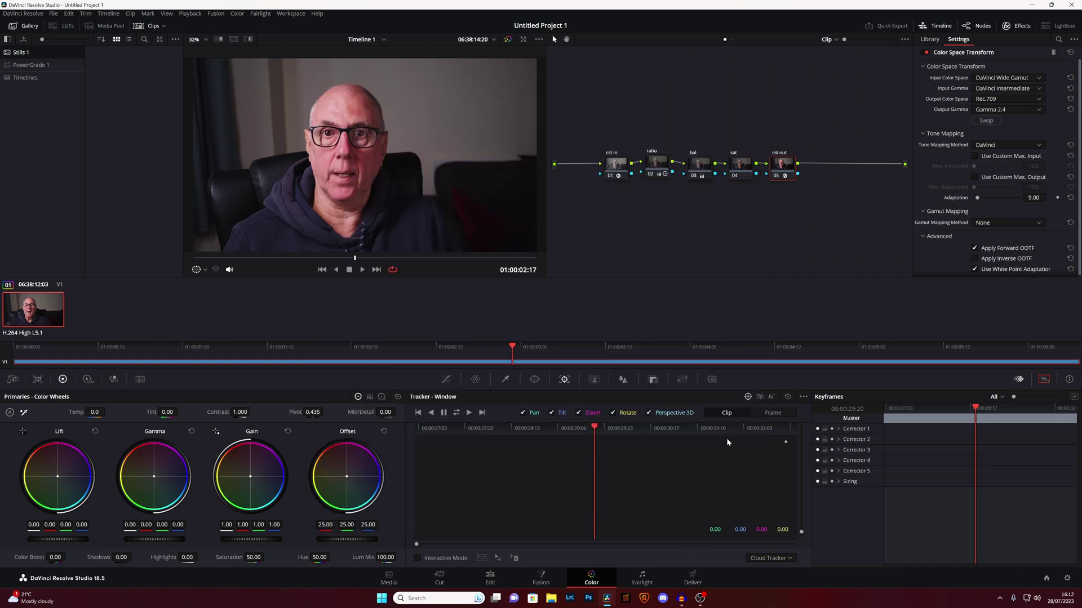
# Go back through the node chain to the ratio node and inspect its primaries, then those of the bal node.
pyautogui.hotkey('shift', ';')
pyautogui.hotkey('shift', ';')
pyautogui.hotkey('shift', ';')
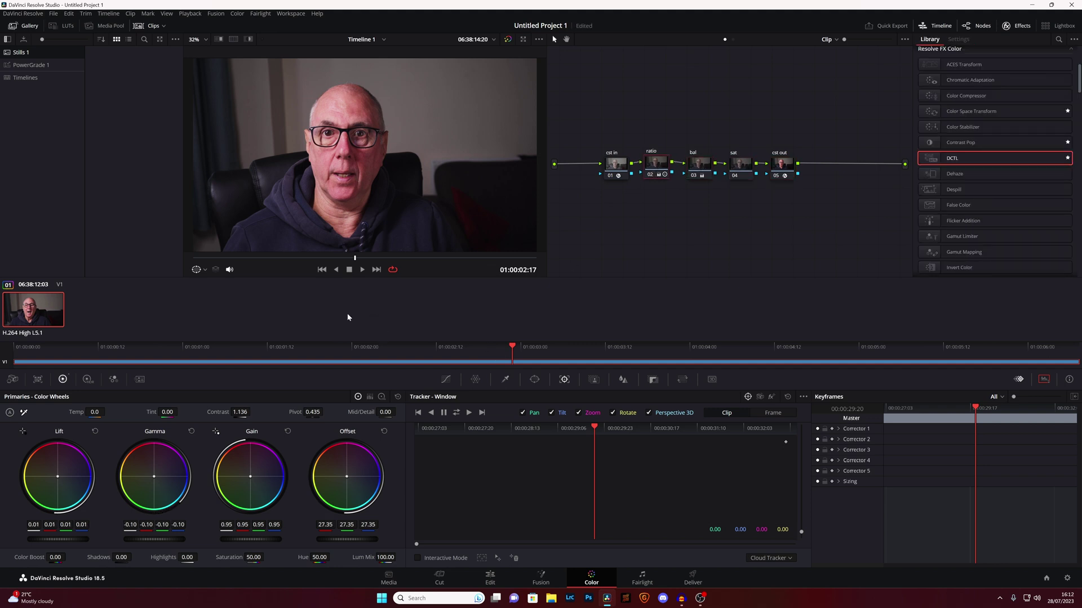
pyautogui.click(700, 173)
# Try a color boost of about 34 on the sat node and reset that control.
pyautogui.click(745, 178)
pyautogui.moveTo(266, 557)
pyautogui.mouseDown()
pyautogui.moveTo(253, 557)
pyautogui.moveTo(266, 557)
pyautogui.mouseUp()
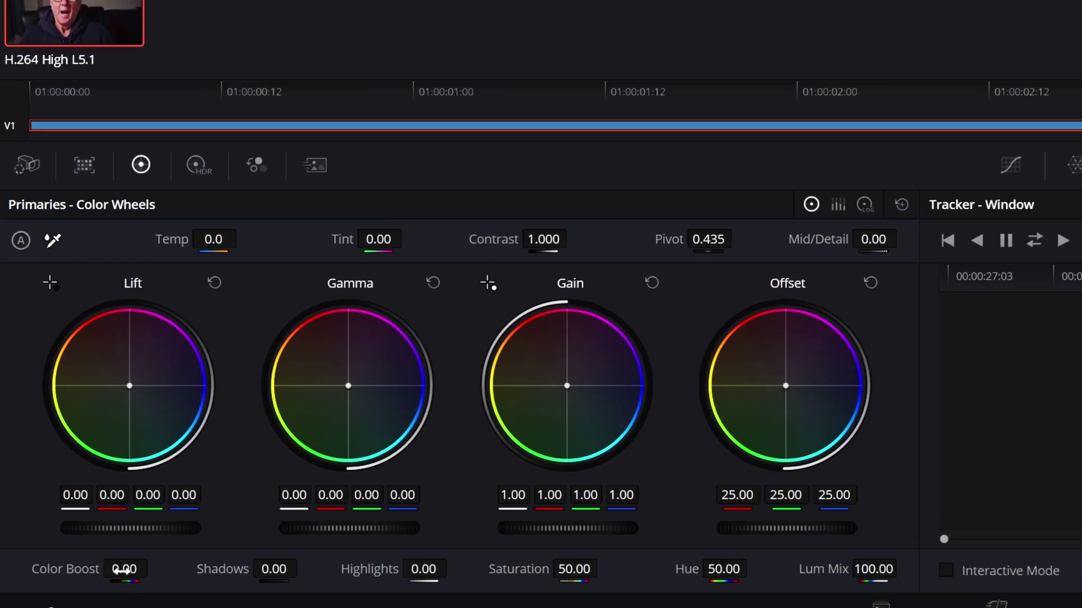
pyautogui.moveTo(122, 570); pyautogui.dragTo(153, 569)
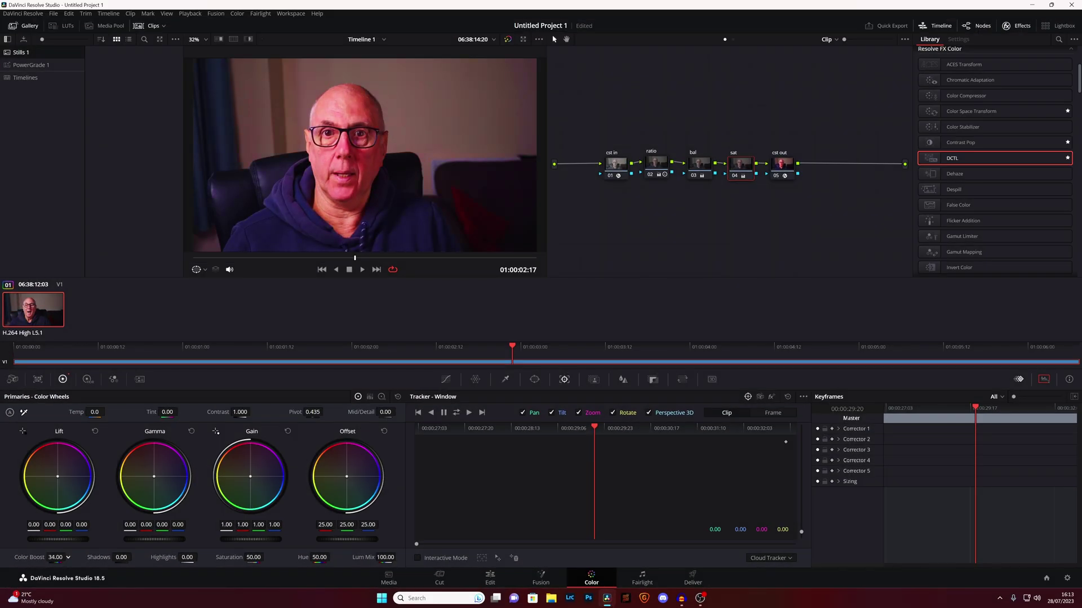
pyautogui.moveTo(68, 557); pyautogui.dragTo(24, 558)
pyautogui.doubleClick(24, 557)
# Try a different primary saturation on the sat node and reset the node's grade.
pyautogui.moveTo(228, 557); pyautogui.dragTo(202, 557)
pyautogui.doubleClick(231, 558)
pyautogui.rightClick(741, 169)
pyautogui.click(762, 173)
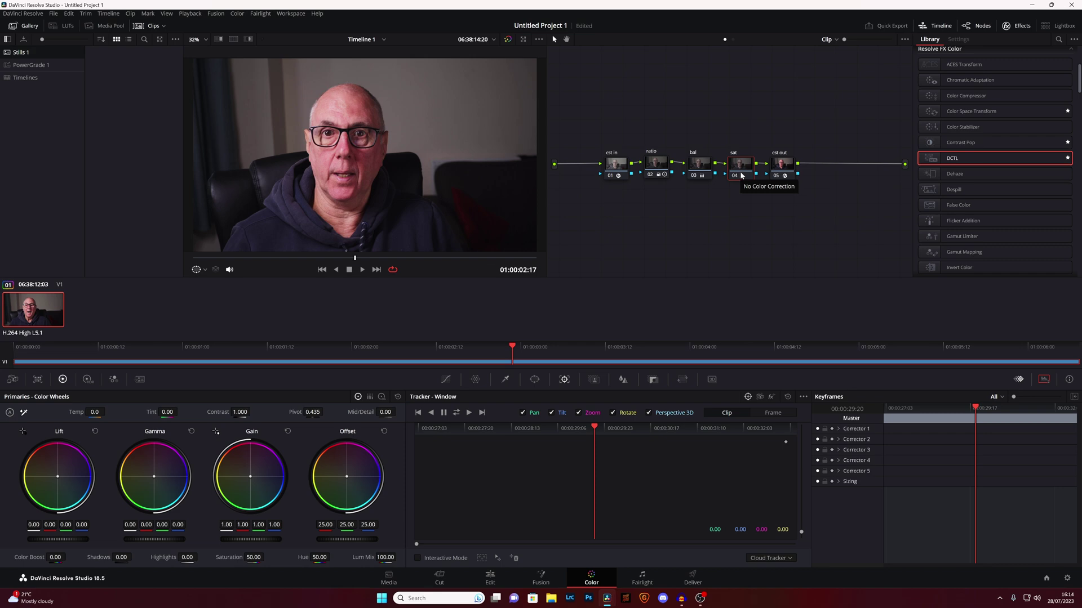
# Set the sat node's color space to HSV.
pyautogui.rightClick(738, 170)
pyautogui.moveTo(759, 277)
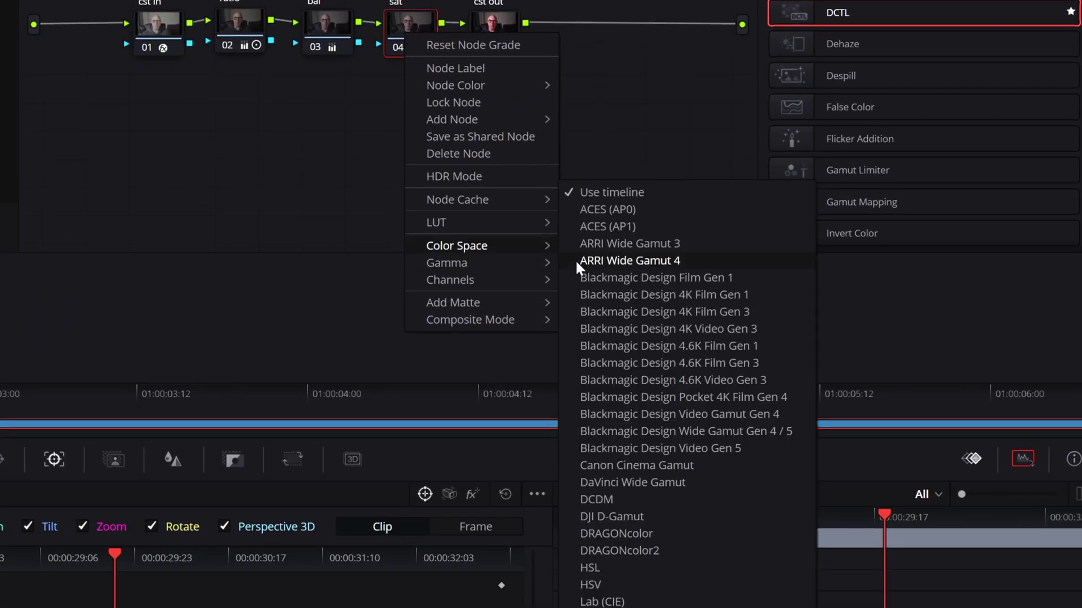
pyautogui.click(590, 584)
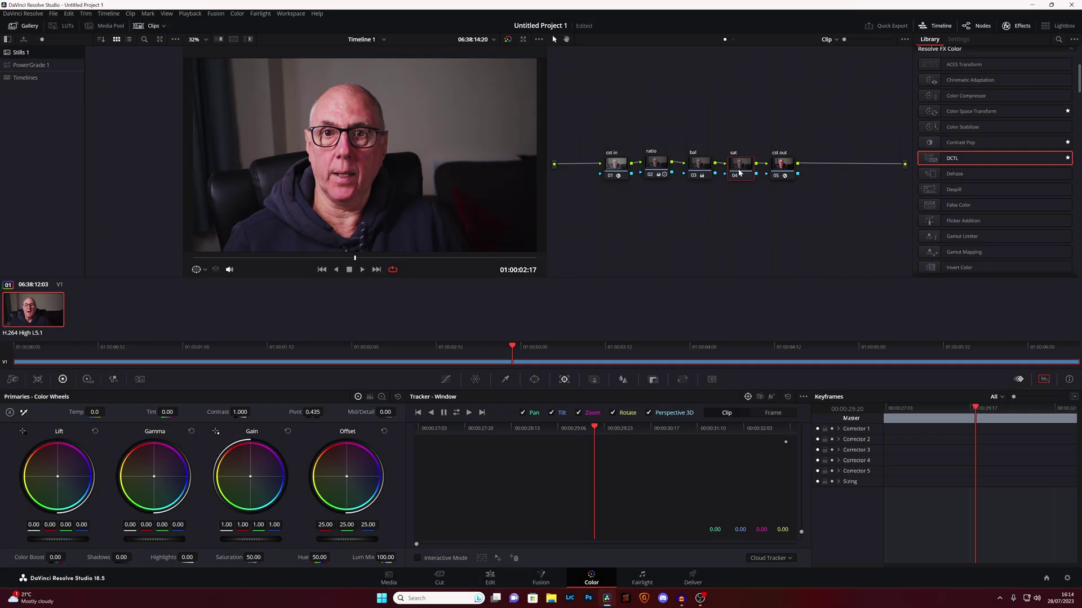
# Disable channel 1 and channel 3 on the sat node, leaving only channel 2 active.
pyautogui.rightClick(739, 172)
pyautogui.moveTo(760, 287)
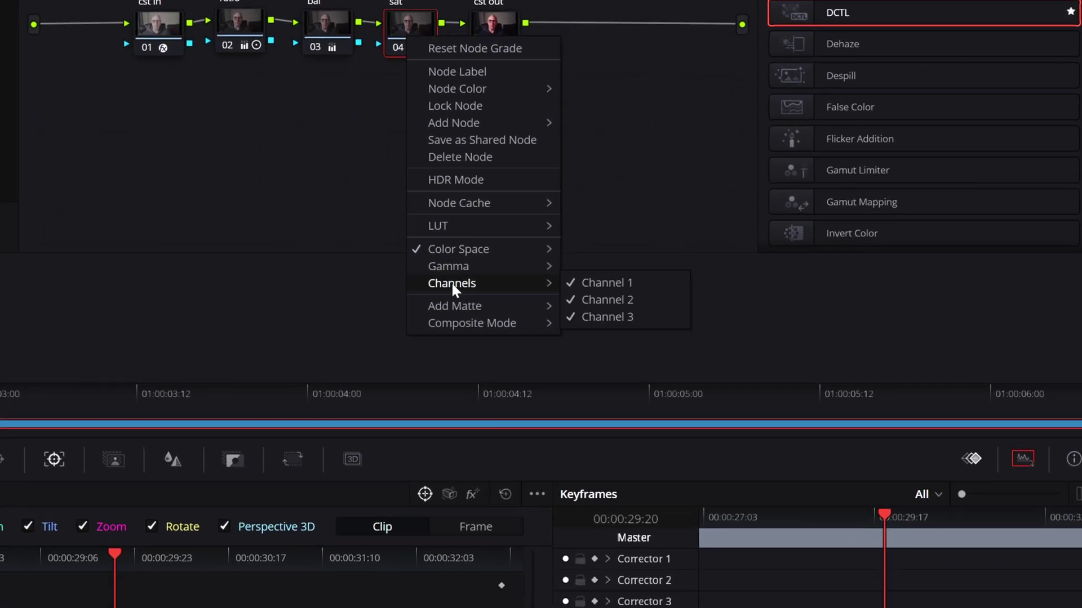
pyautogui.click(571, 283)
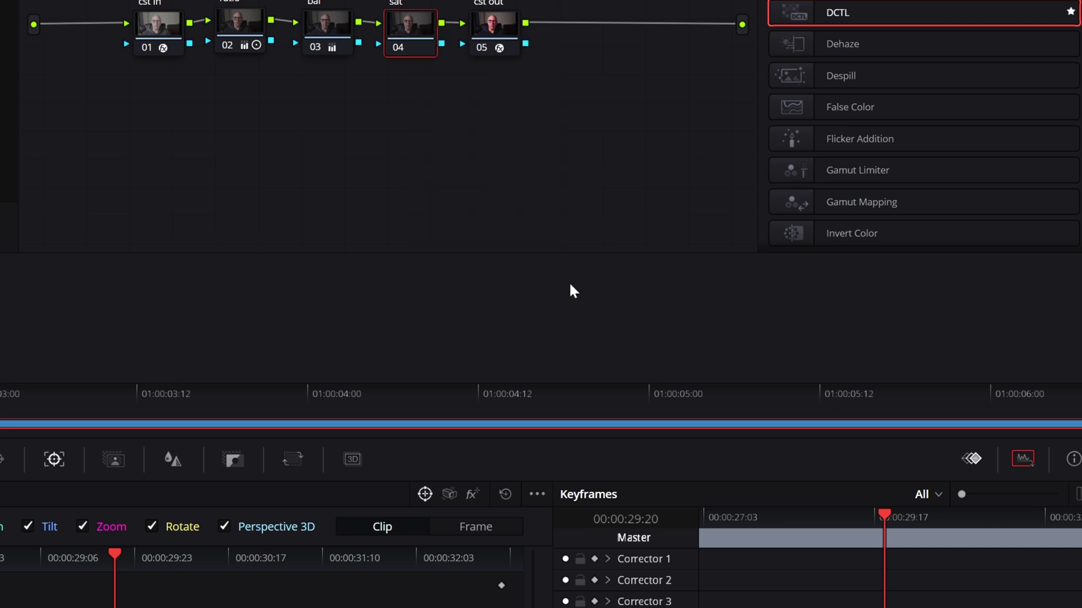
pyautogui.rightClick(405, 35)
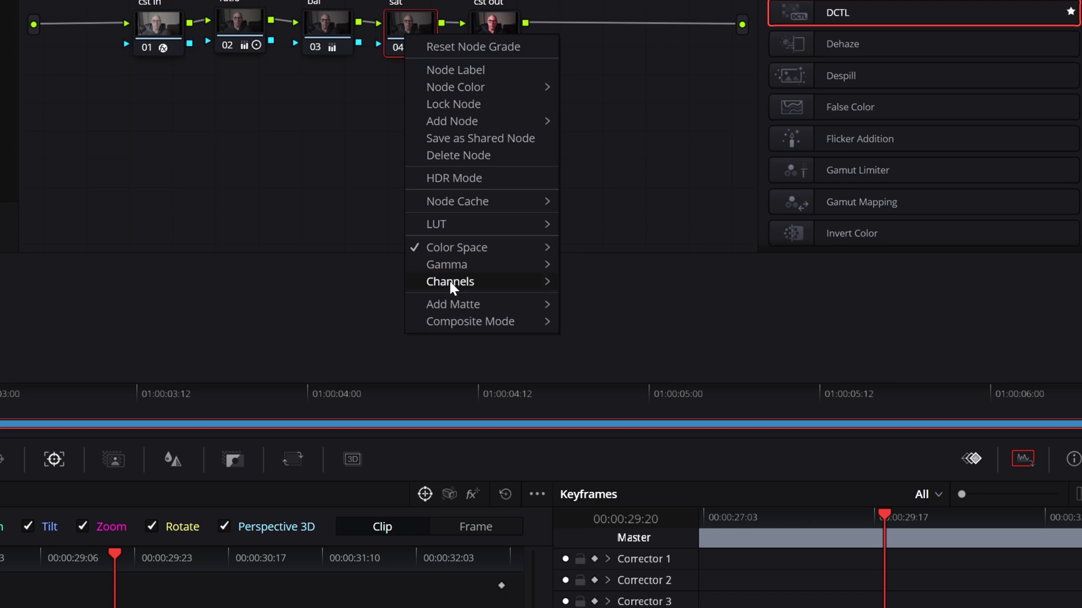
pyautogui.moveTo(450, 284)
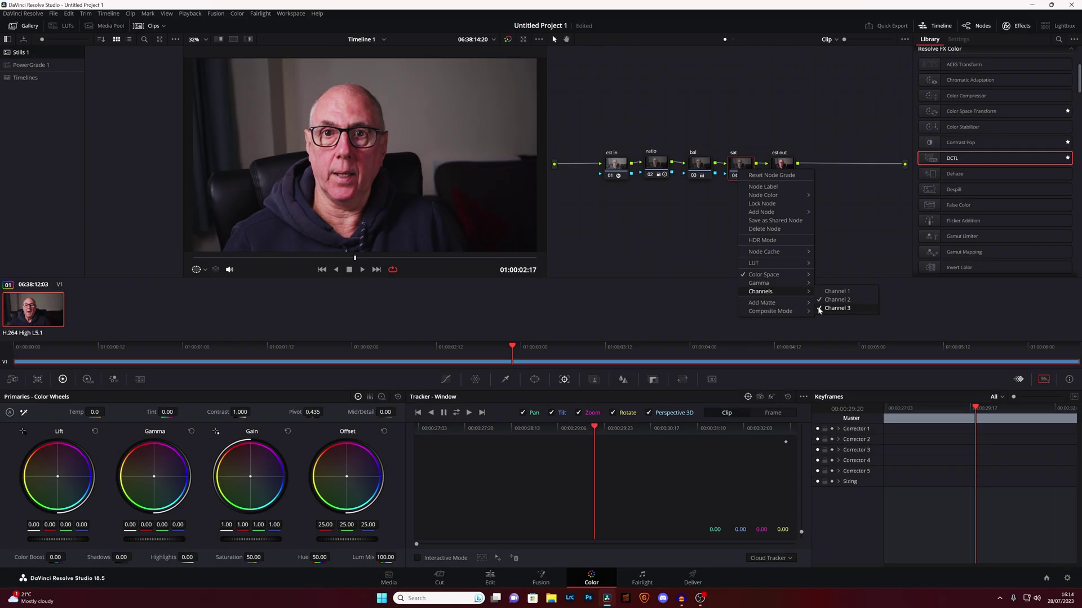
pyautogui.click(569, 315)
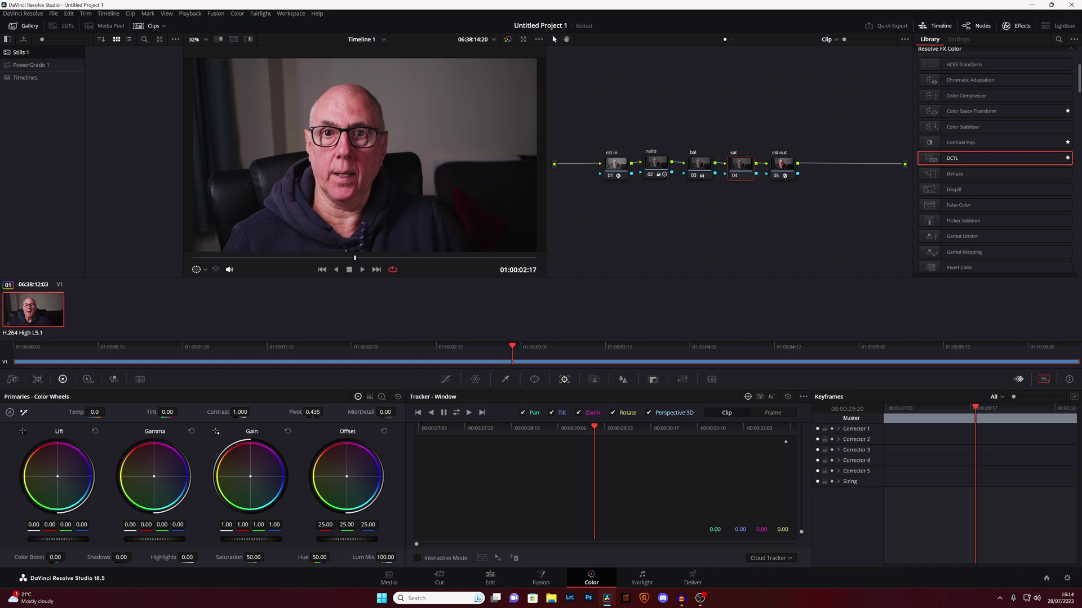
# Adjust the sat node's color wheels to an offset of 37.10 and a gain of 0.68, and save the project.
pyautogui.moveTo(347, 539)
pyautogui.mouseDown()
pyautogui.moveTo(372, 539)
pyautogui.moveTo(344, 539)
pyautogui.mouseUp()
pyautogui.moveTo(347, 539); pyautogui.dragTo(351, 539)
pyautogui.moveTo(251, 539); pyautogui.dragTo(245, 539)
pyautogui.moveTo(347, 539); pyautogui.dragTo(351, 539)
pyautogui.moveTo(250, 539); pyautogui.dragTo(253, 539)
pyautogui.moveTo(324, 539); pyautogui.dragTo(324, 539)
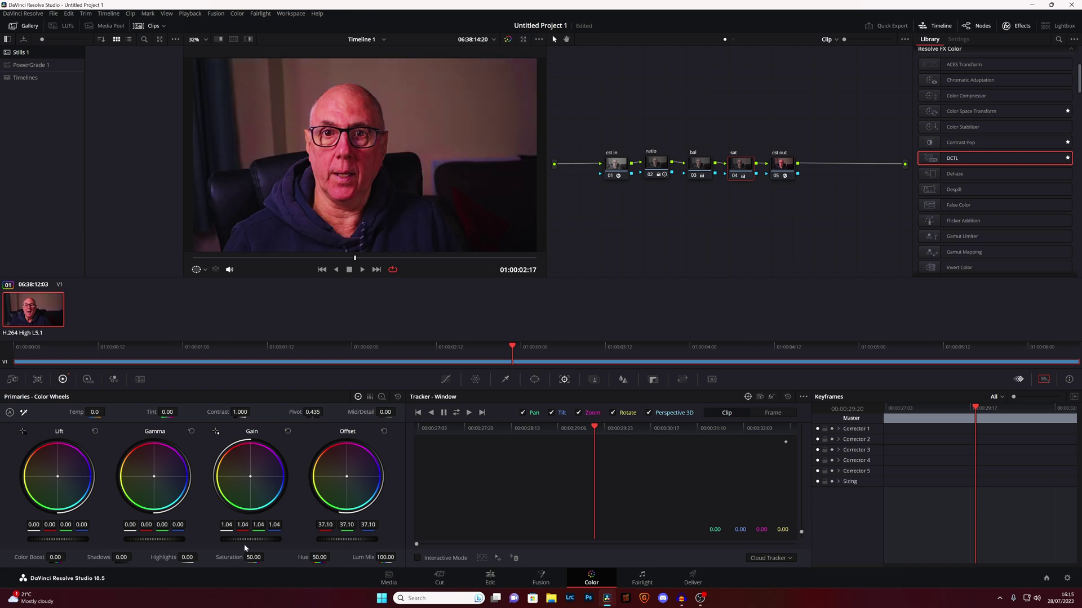
pyautogui.moveTo(251, 539); pyautogui.dragTo(246, 539)
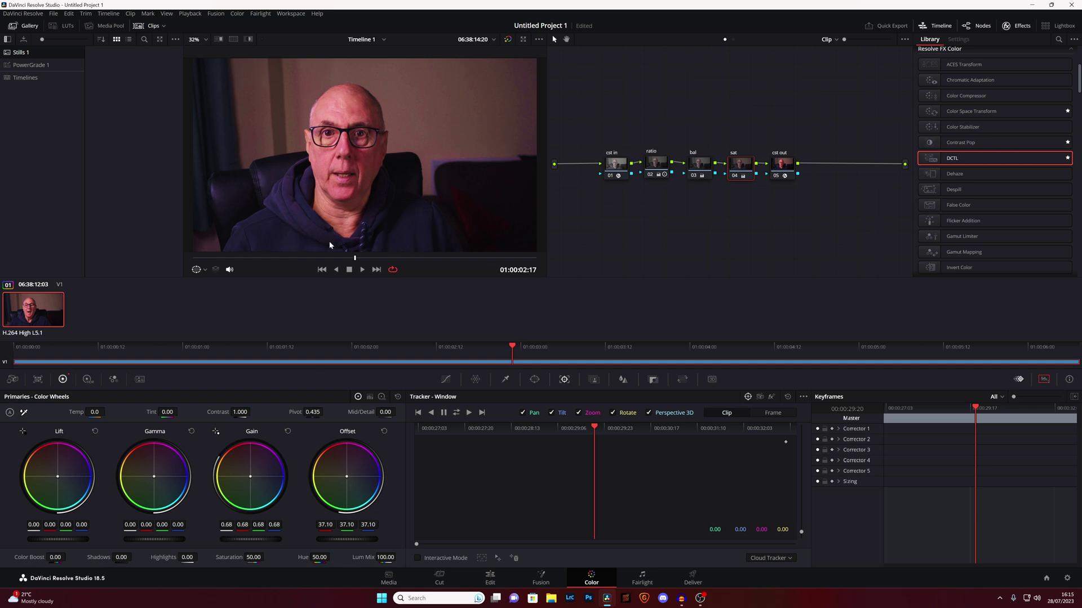
pyautogui.hotkey('ctrl', 's')
# Toggle the sat node off and on repeatedly to compare the image with and without the HSV saturation adjustment.
pyautogui.hotkey('ctrl', 'd')
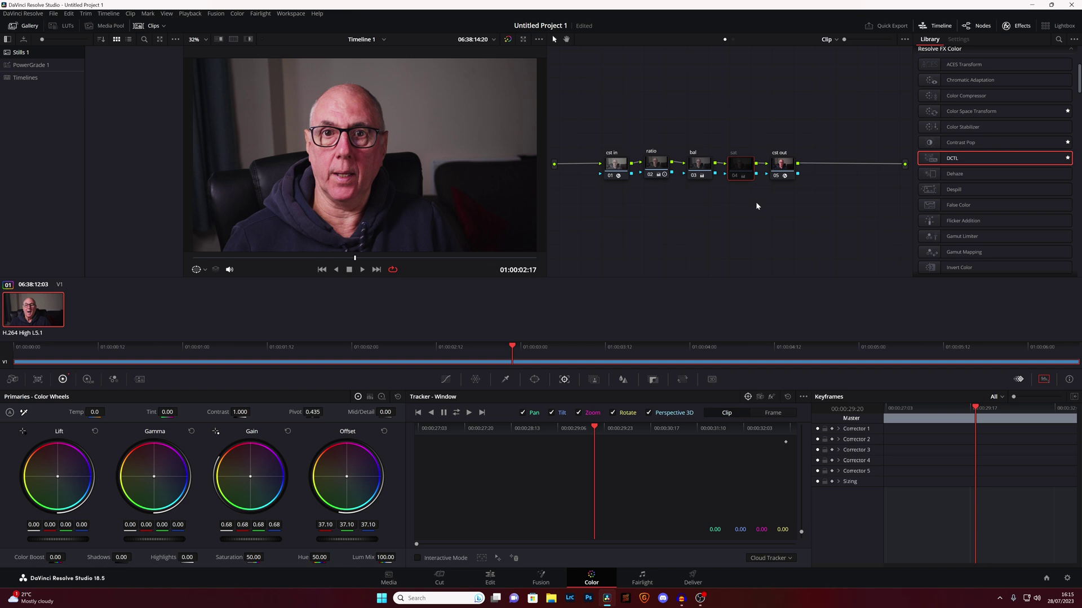
pyautogui.hotkey('ctrl', 'd')
pyautogui.hotkey('ctrl', 'd')
pyautogui.hotkey('ctrl', 'd')
pyautogui.hotkey('ctrl', 'd')
pyautogui.hotkey('ctrl', 'd')
pyautogui.hotkey('ctrl', 'd')
pyautogui.hotkey('ctrl', 'd')
pyautogui.hotkey('ctrl', 'd')
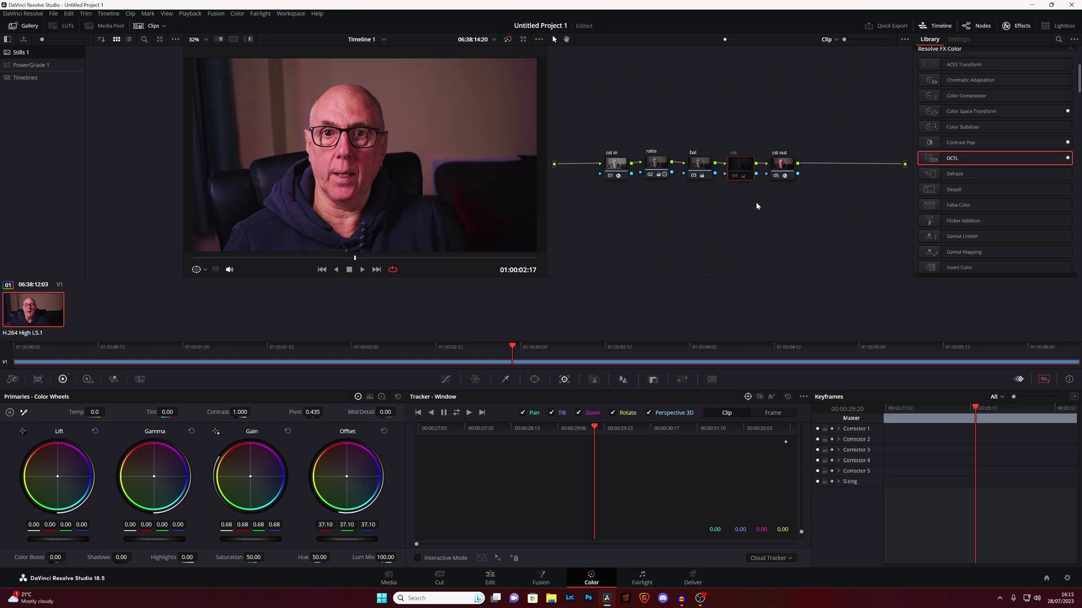
pyautogui.hotkey('ctrl', 'd')
pyautogui.hotkey('ctrl', 'd')
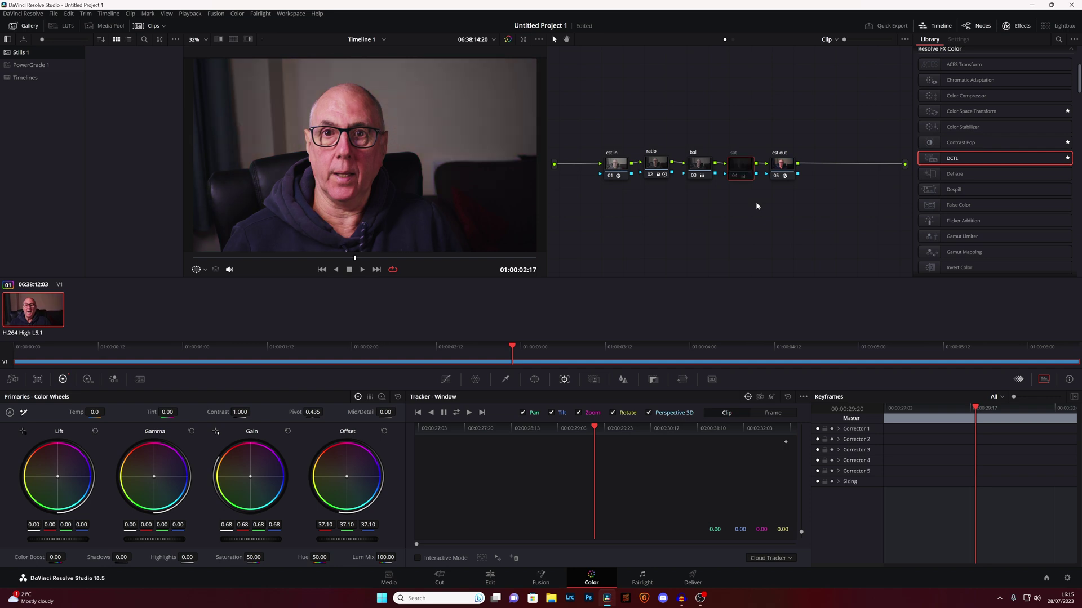
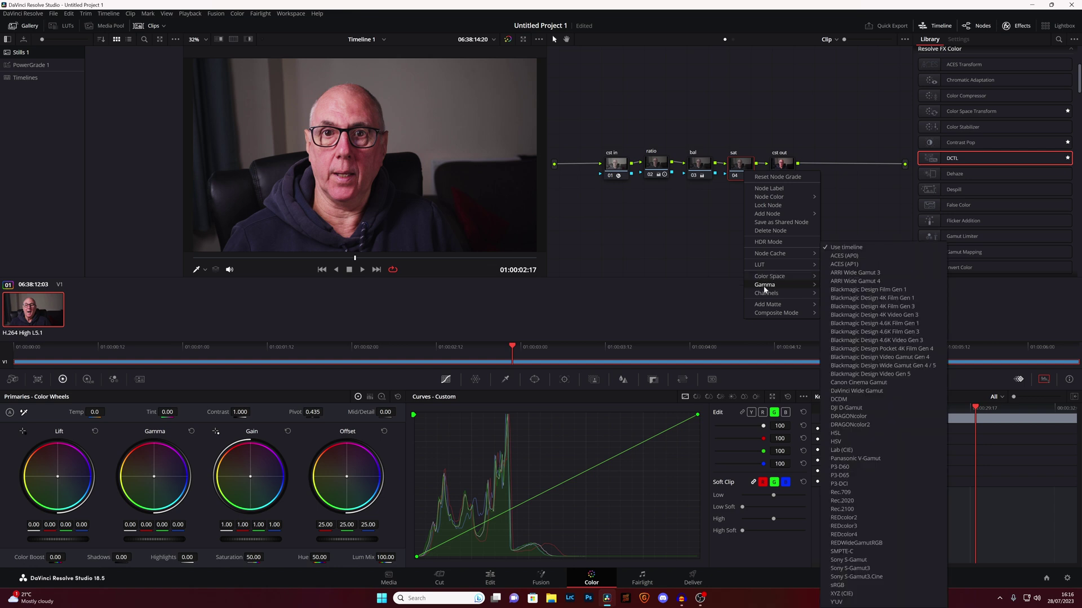
# Set the sat node's color space to HSV and turn off channels 1 and 3.
pyautogui.click(837, 442)
pyautogui.rightClick(749, 174)
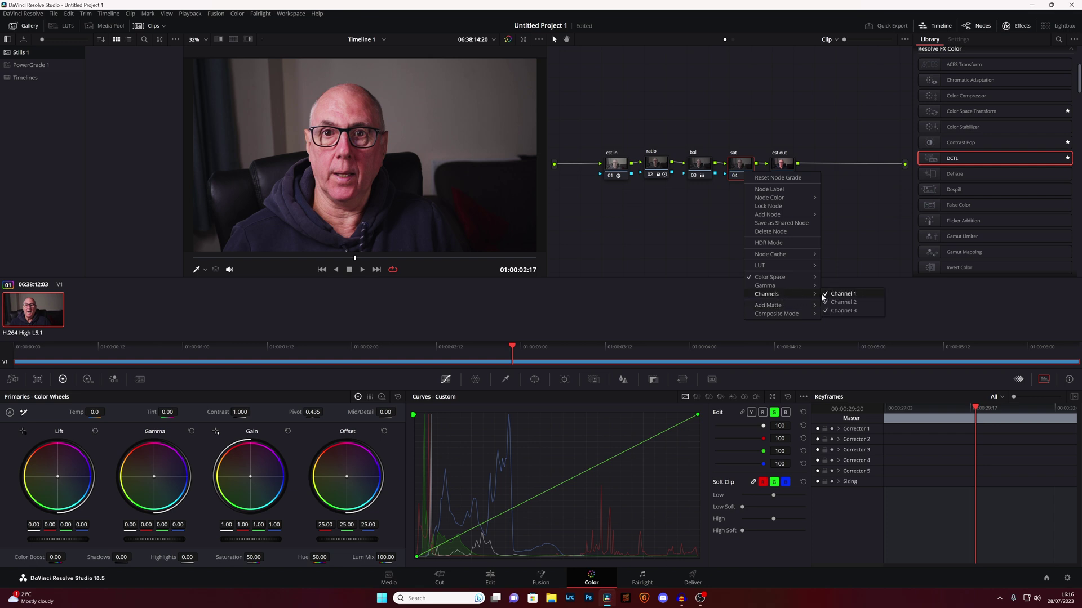
pyautogui.click(815, 293)
pyautogui.rightClick(743, 173)
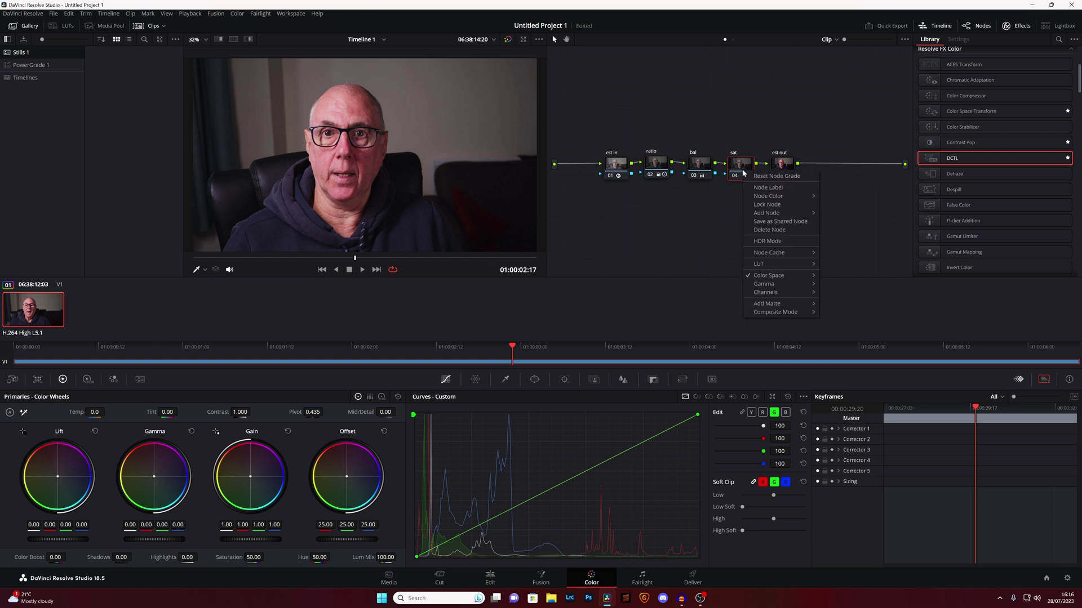
pyautogui.moveTo(790, 294)
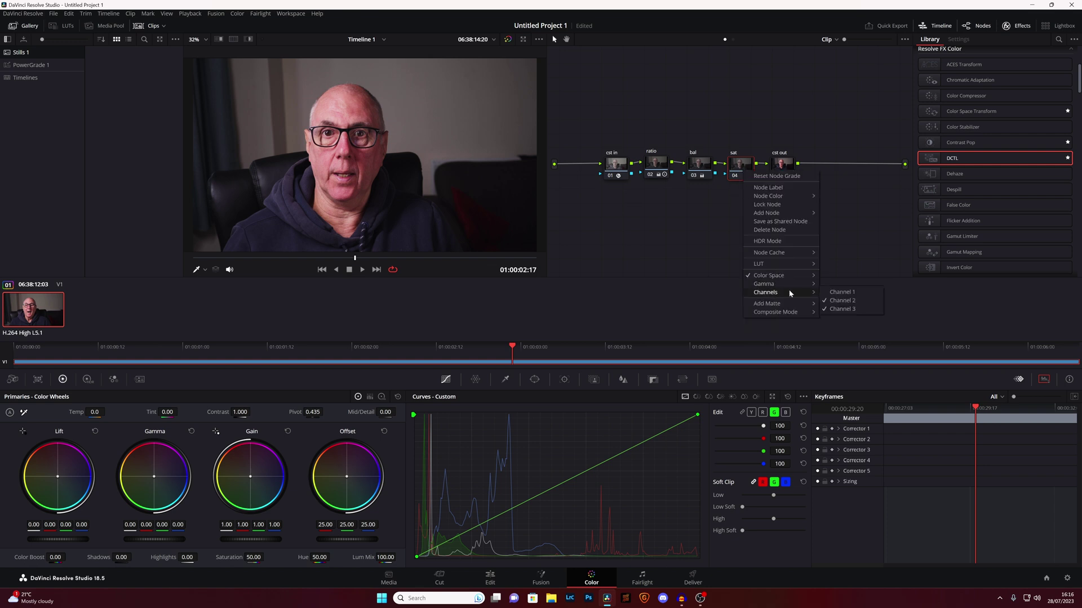
pyautogui.click(841, 308)
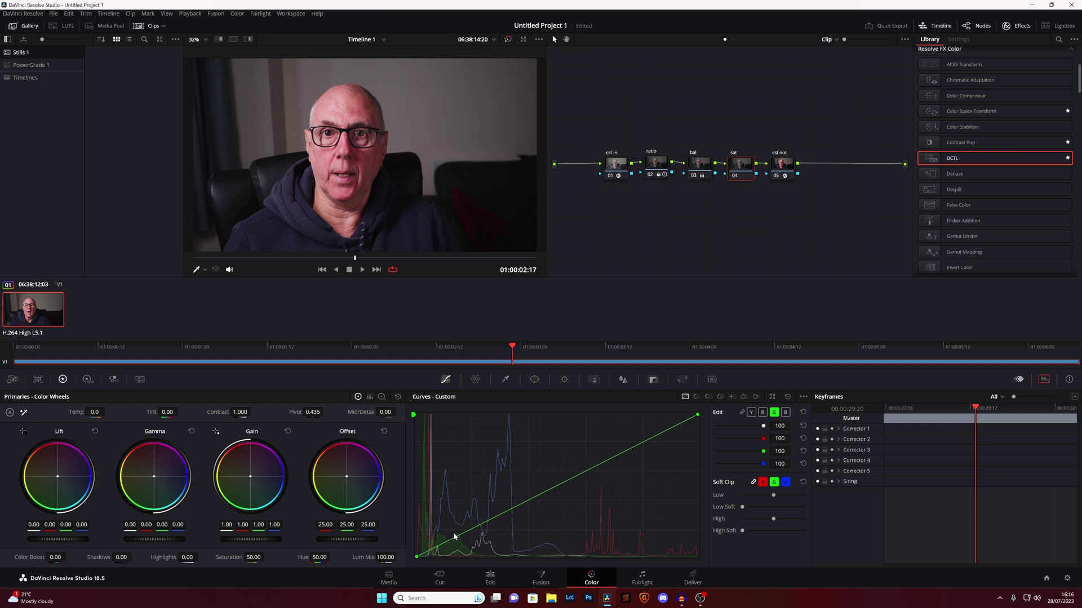
# Try raising the green custom curve with points near its upper end and lower part, and reset the curves.
pyautogui.click(631, 445)
pyautogui.moveTo(633, 449)
pyautogui.mouseDown()
pyautogui.moveTo(642, 468)
pyautogui.moveTo(631, 428)
pyautogui.moveTo(652, 482)
pyautogui.moveTo(651, 397)
pyautogui.moveTo(641, 441)
pyautogui.moveTo(639, 432)
pyautogui.mouseUp()
pyautogui.moveTo(481, 521)
pyautogui.mouseDown()
pyautogui.moveTo(488, 530)
pyautogui.moveTo(481, 510)
pyautogui.moveTo(466, 520)
pyautogui.mouseUp()
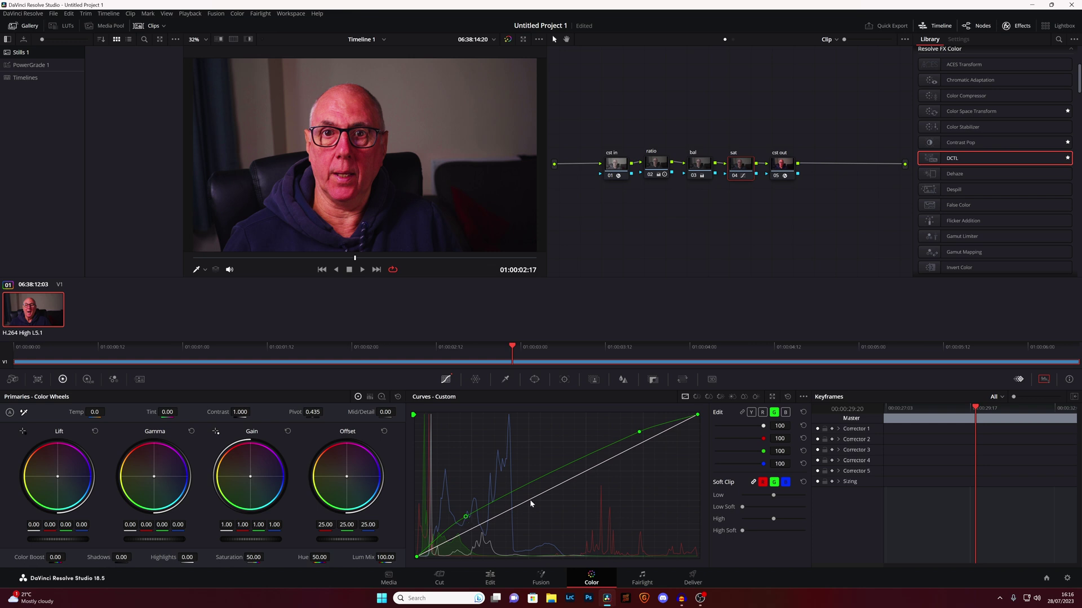
pyautogui.moveTo(539, 478)
pyautogui.mouseDown()
pyautogui.moveTo(558, 518)
pyautogui.moveTo(547, 478)
pyautogui.mouseUp()
pyautogui.click(465, 519)
pyautogui.moveTo(506, 498)
pyautogui.mouseDown()
pyautogui.moveTo(505, 488)
pyautogui.moveTo(505, 524)
pyautogui.moveTo(505, 441)
pyautogui.moveTo(506, 530)
pyautogui.moveTo(506, 442)
pyautogui.moveTo(522, 500)
pyautogui.mouseUp()
pyautogui.click(803, 412)
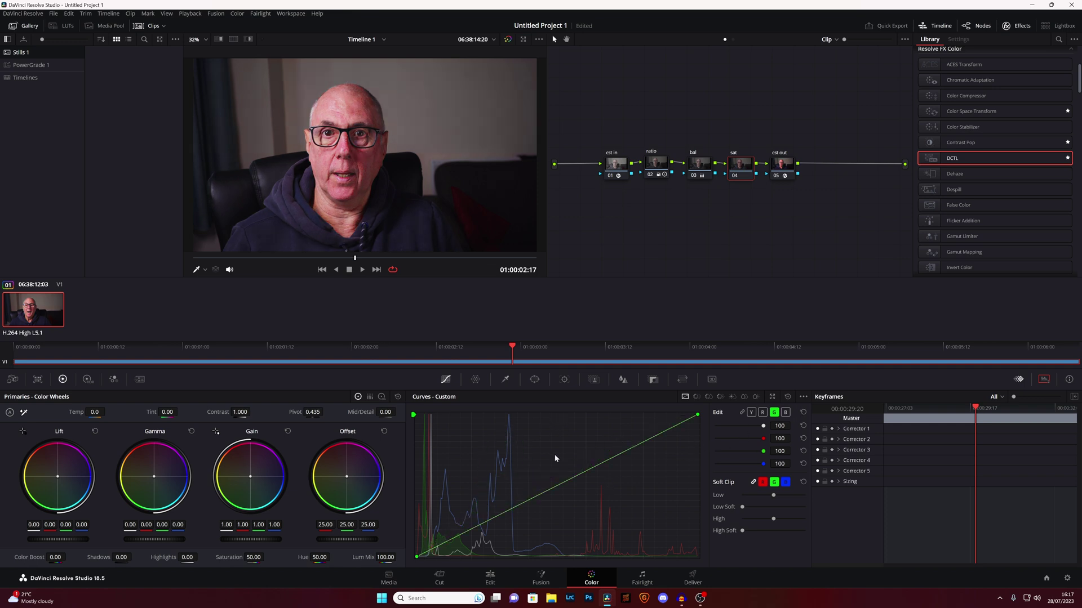
# Shape the low end of the green custom curve with one adjustable point and a second point anchoring the rest of the curve.
pyautogui.moveTo(417, 559)
pyautogui.mouseDown()
pyautogui.moveTo(443, 559)
pyautogui.moveTo(411, 557)
pyautogui.moveTo(408, 510)
pyautogui.moveTo(409, 558)
pyautogui.mouseUp()
pyautogui.moveTo(443, 546); pyautogui.dragTo(442, 538)
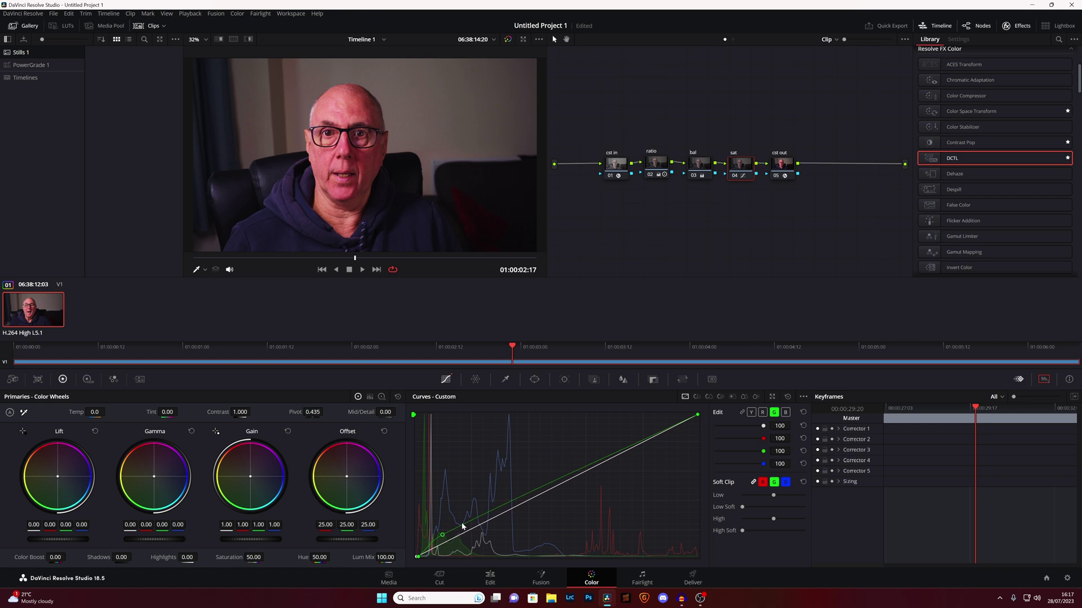
pyautogui.click(465, 529)
pyautogui.moveTo(465, 531); pyautogui.dragTo(468, 533)
pyautogui.moveTo(443, 537); pyautogui.dragTo(441, 530)
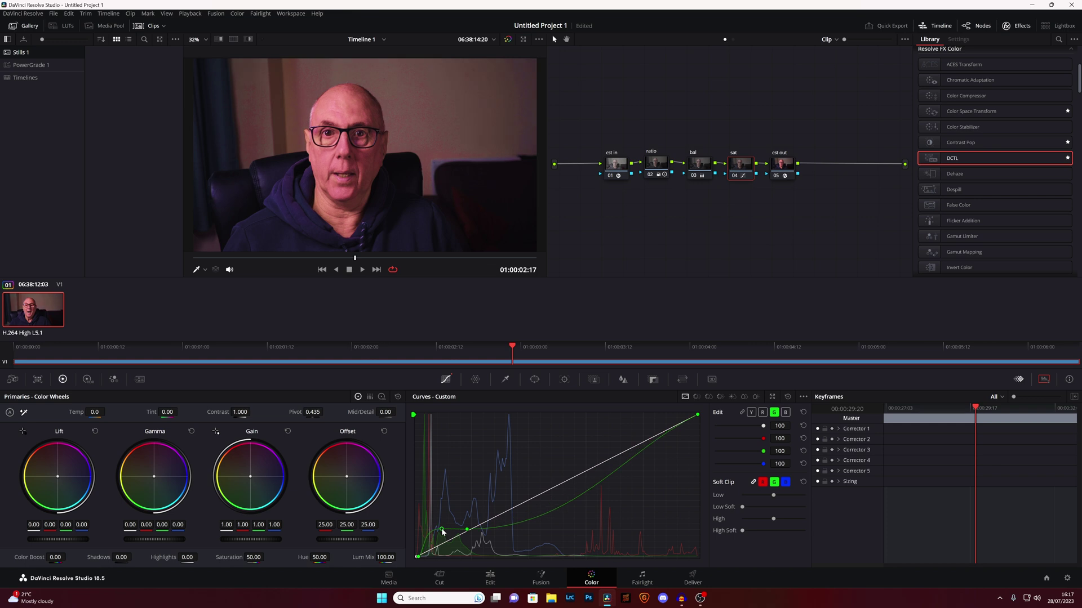
pyautogui.moveTo(440, 524); pyautogui.dragTo(444, 540)
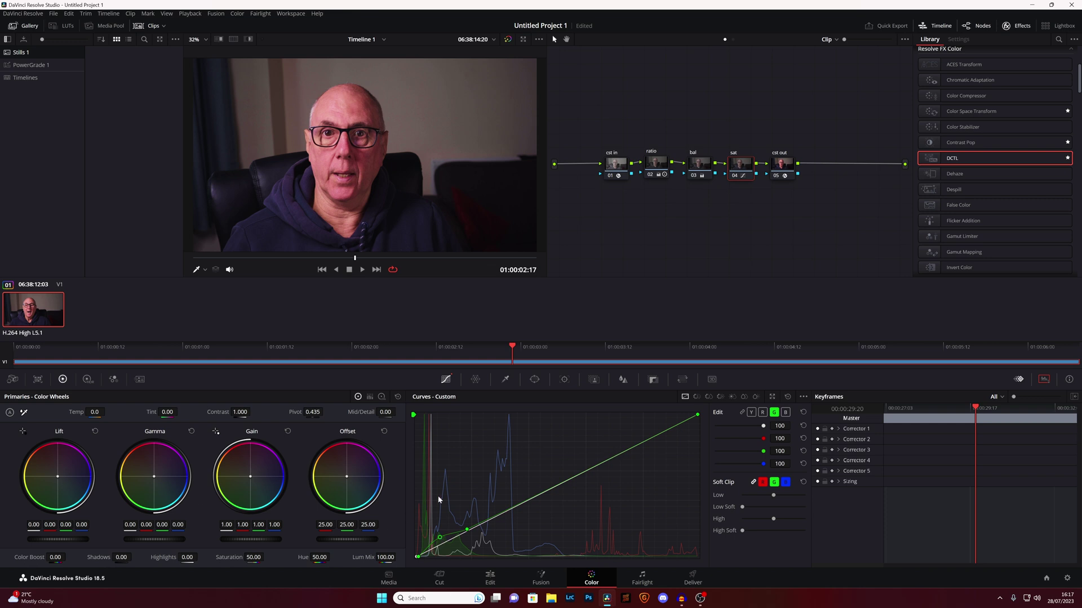
# Save the project and reset the sat node's grade.
pyautogui.hotkey('ctrl', 's')
pyautogui.rightClick(741, 174)
pyautogui.click(759, 177)
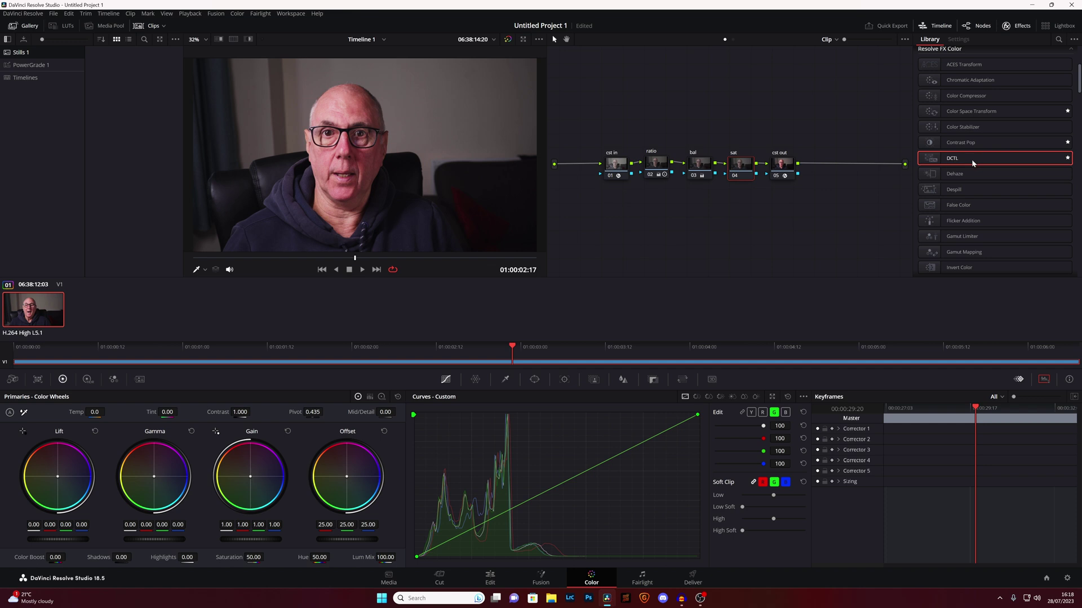
# Find the DCTL effect among the Resolve FX Color effects and apply it to the sat node.
pyautogui.scroll(4, 957, 68)
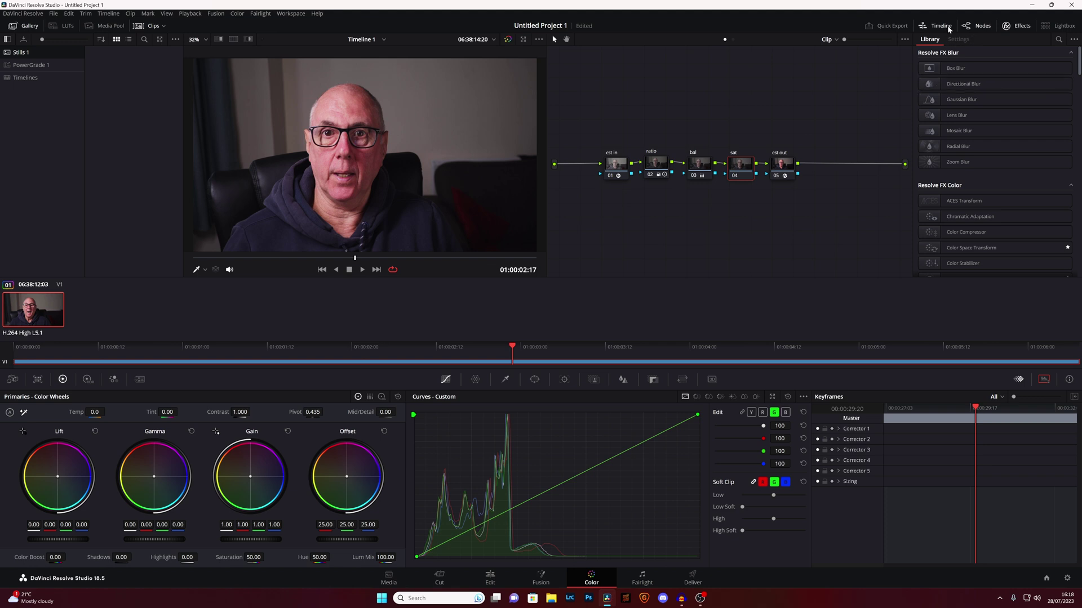
pyautogui.click(1026, 27)
pyautogui.click(1024, 26)
pyautogui.scroll(-3, 952, 202)
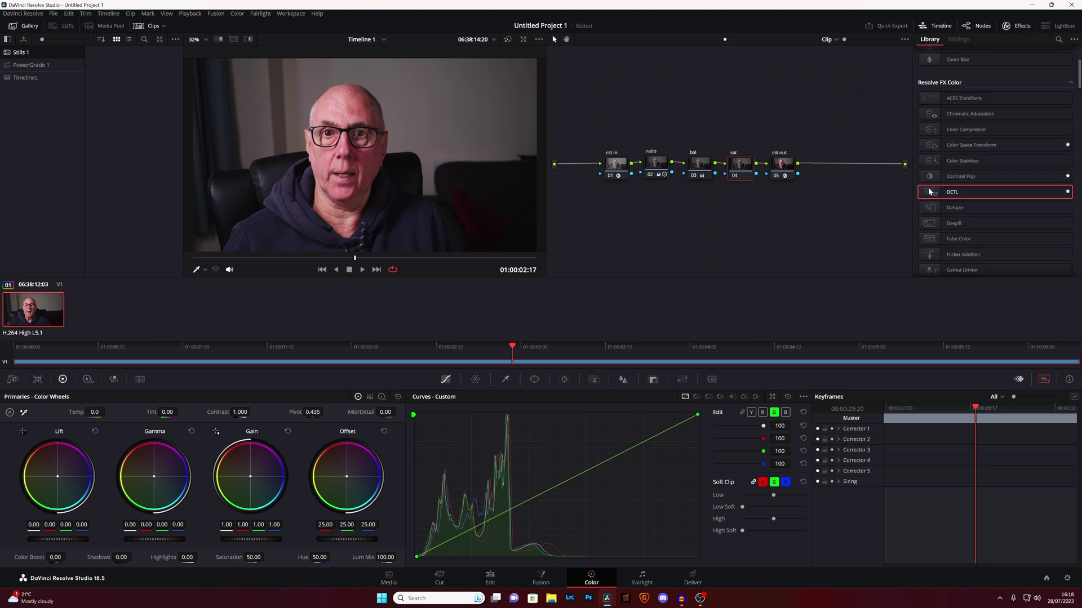
pyautogui.moveTo(963, 193); pyautogui.dragTo(744, 169)
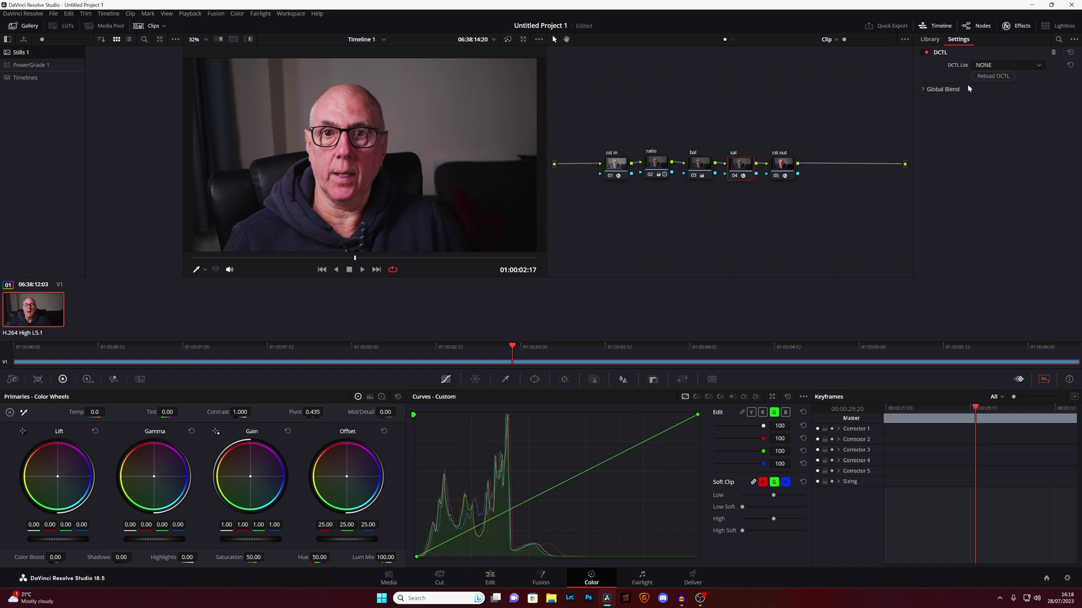
# Find MONO-Density-v2.2-DEMO among the available DCTLs and load it on the sat node.
pyautogui.click(1039, 65)
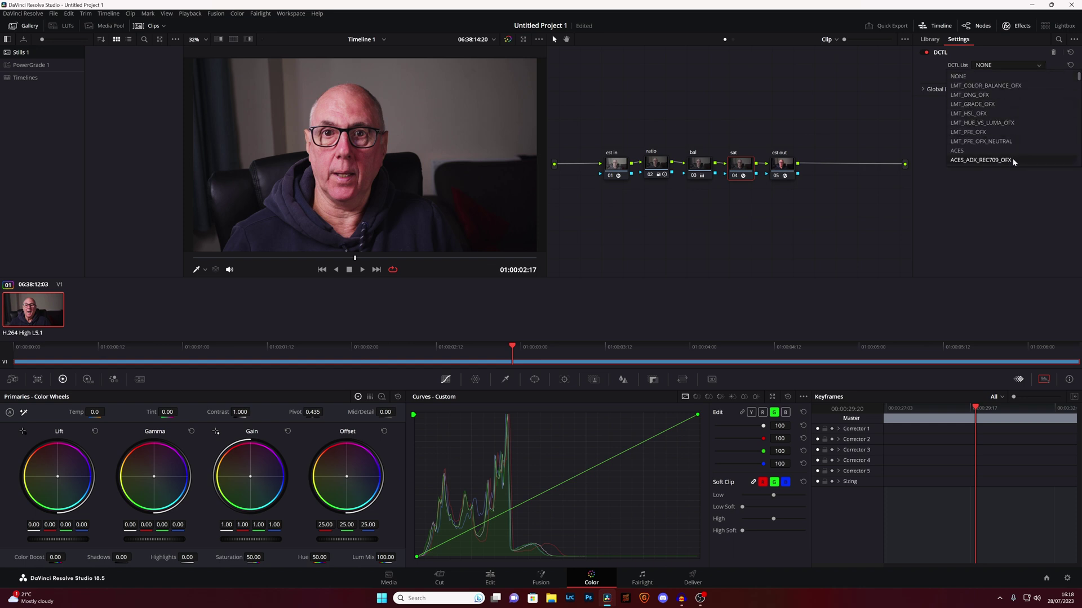
pyautogui.scroll(-5, 1023, 86)
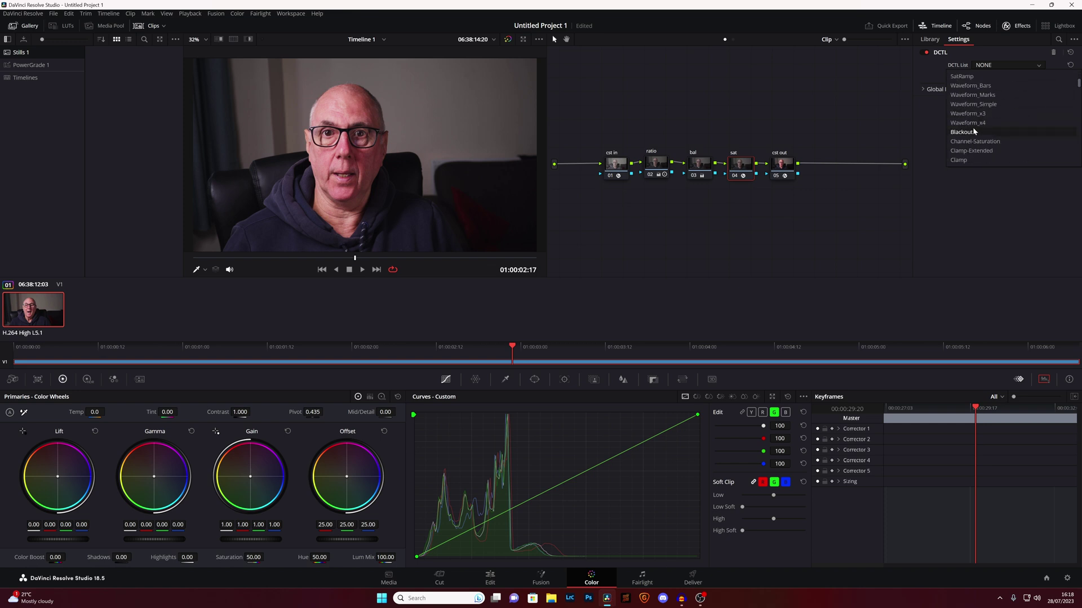
pyautogui.scroll(-5, 994, 136)
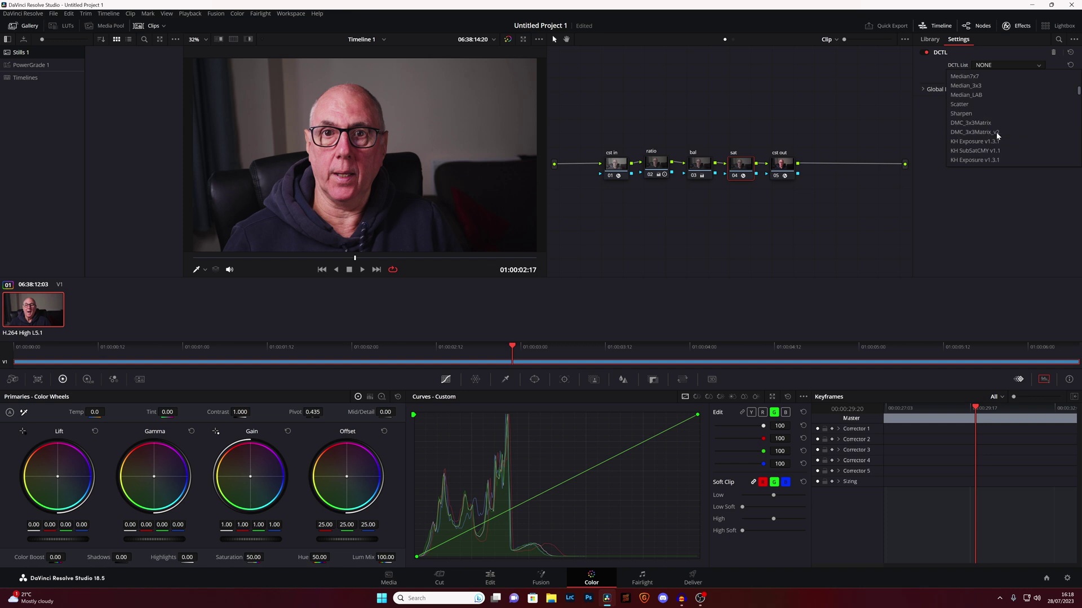
pyautogui.scroll(-5, 997, 136)
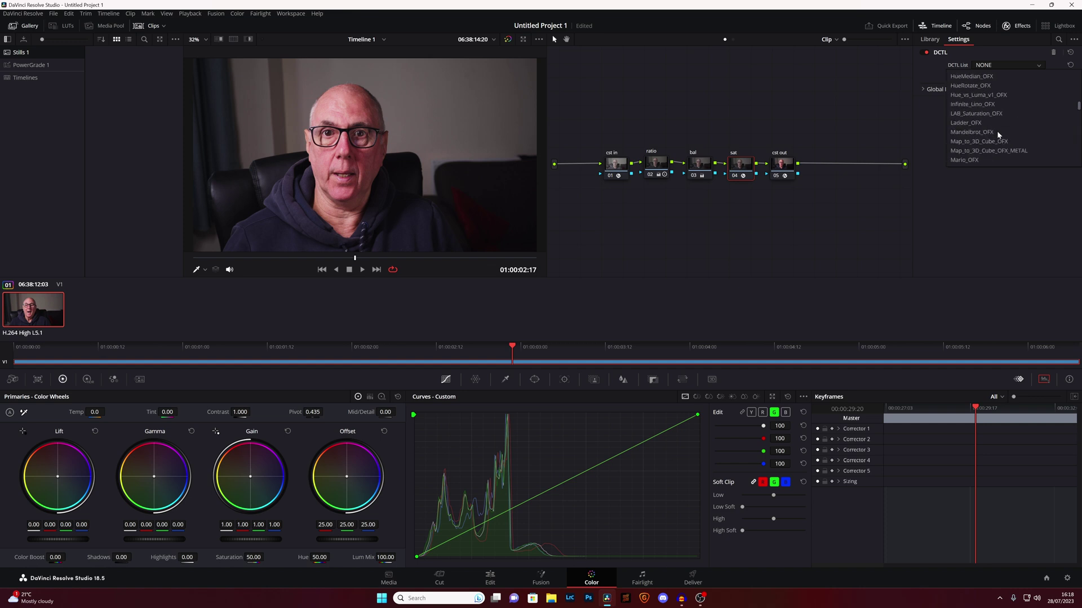
pyautogui.scroll(-5, 998, 133)
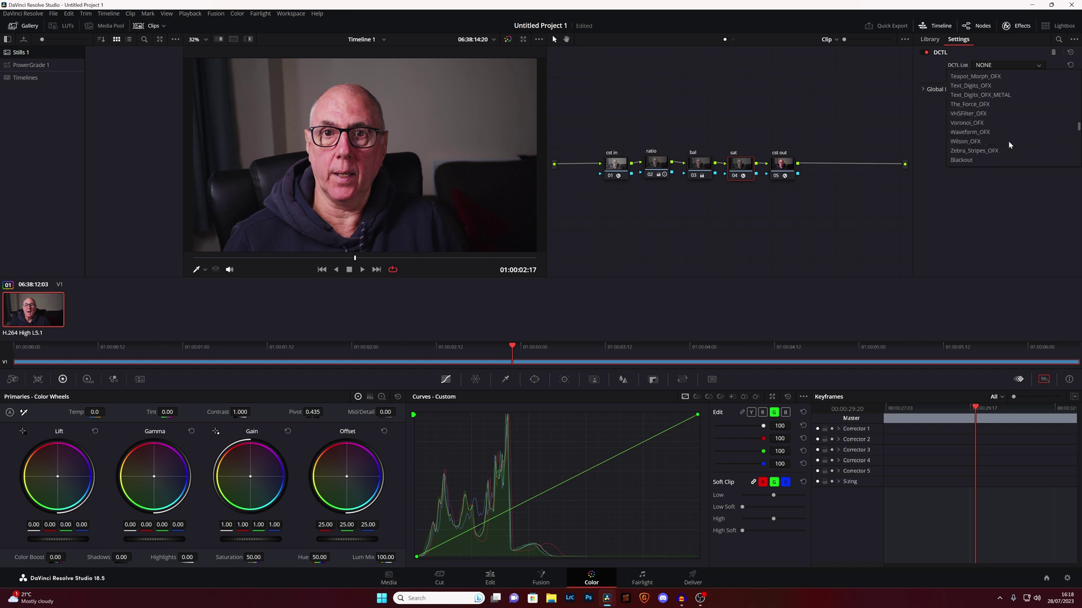
pyautogui.scroll(-5, 1006, 152)
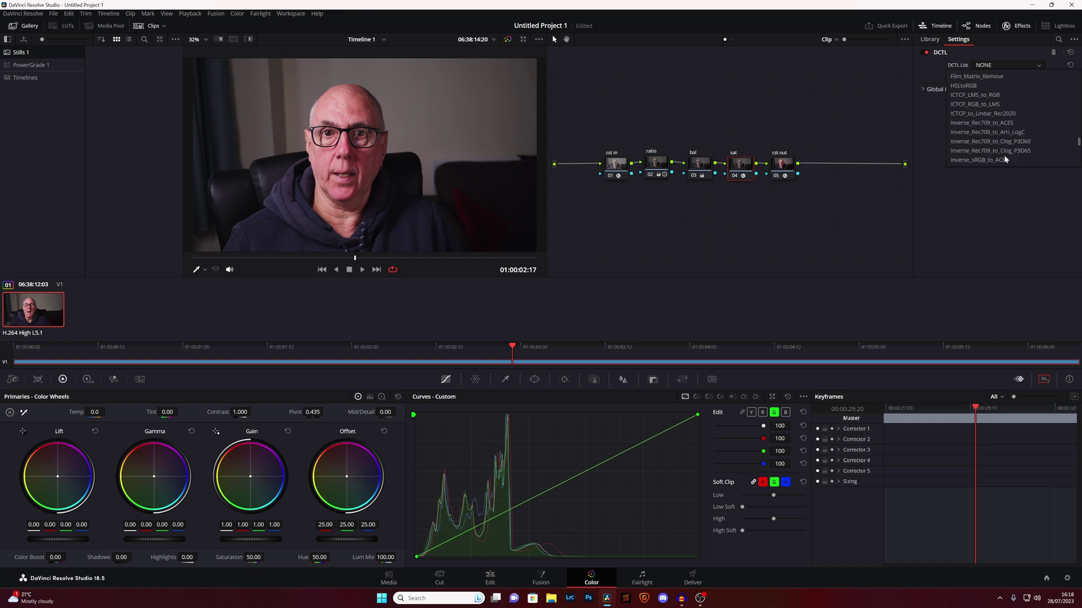
pyautogui.scroll(5, 1003, 155)
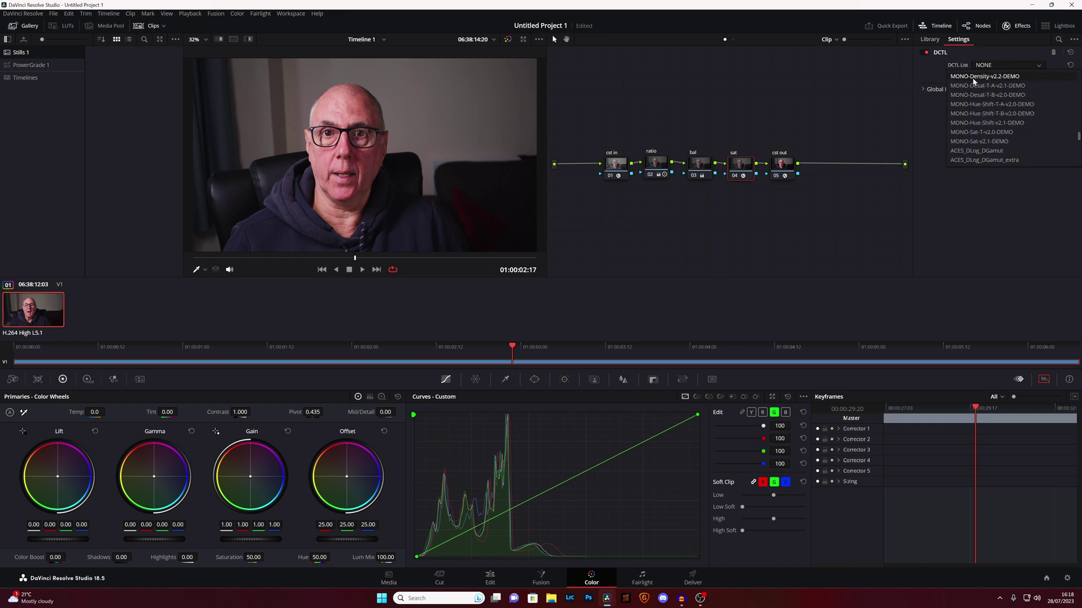
pyautogui.scroll(3, 974, 90)
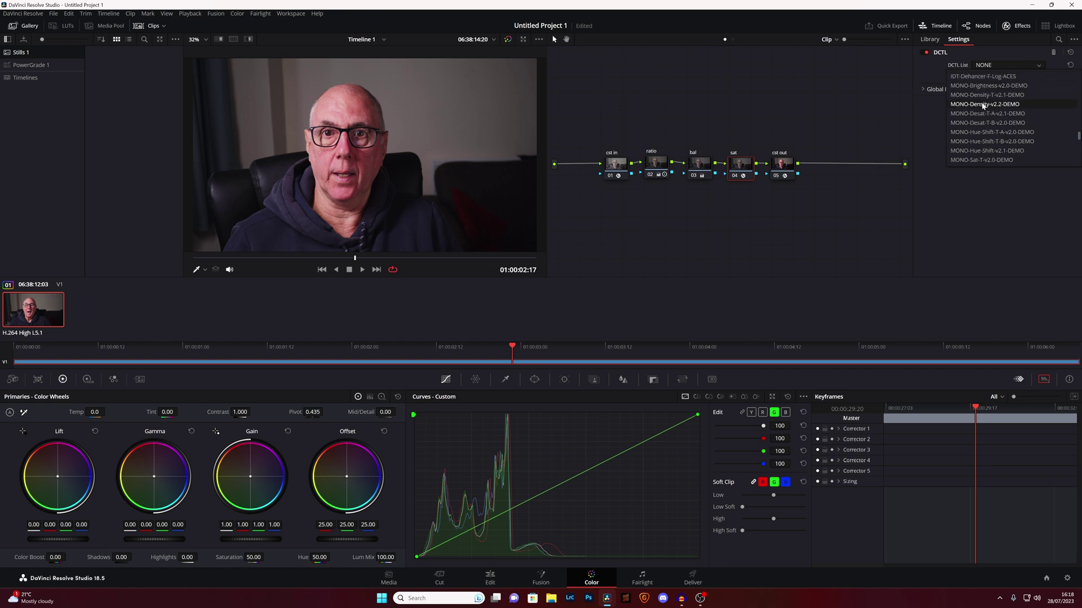
pyautogui.click(983, 104)
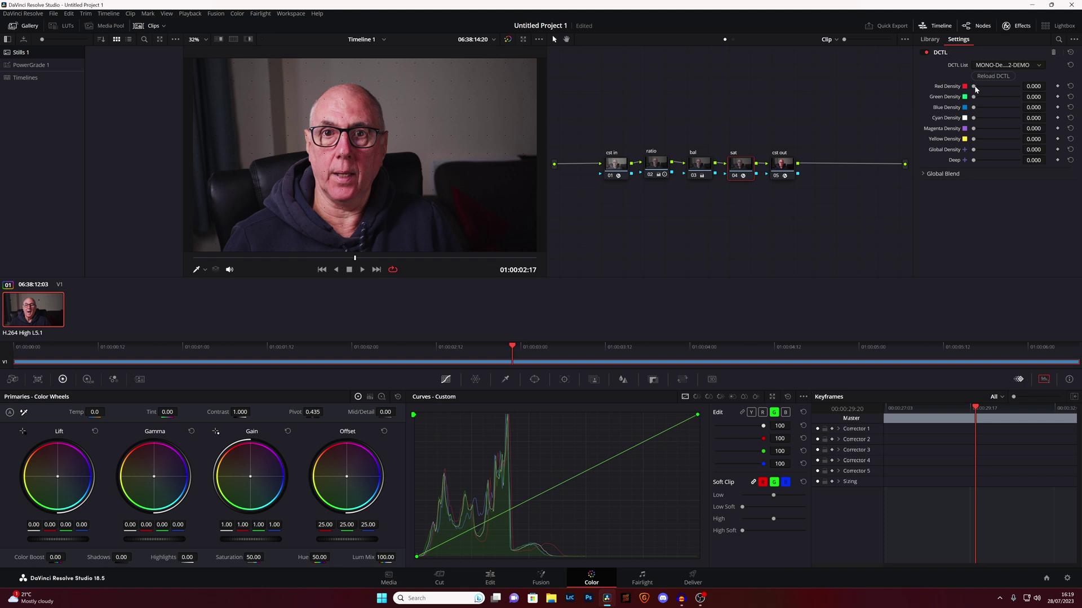
# Try the Red and Green Density controls on the density DCTL and raise Blue Density to 1.000.
pyautogui.moveTo(974, 89)
pyautogui.mouseDown()
pyautogui.moveTo(1030, 90)
pyautogui.moveTo(969, 89)
pyautogui.mouseUp()
pyautogui.moveTo(973, 87); pyautogui.dragTo(1000, 98)
pyautogui.moveTo(973, 108)
pyautogui.mouseDown()
pyautogui.moveTo(1019, 107)
pyautogui.moveTo(976, 110)
pyautogui.mouseUp()
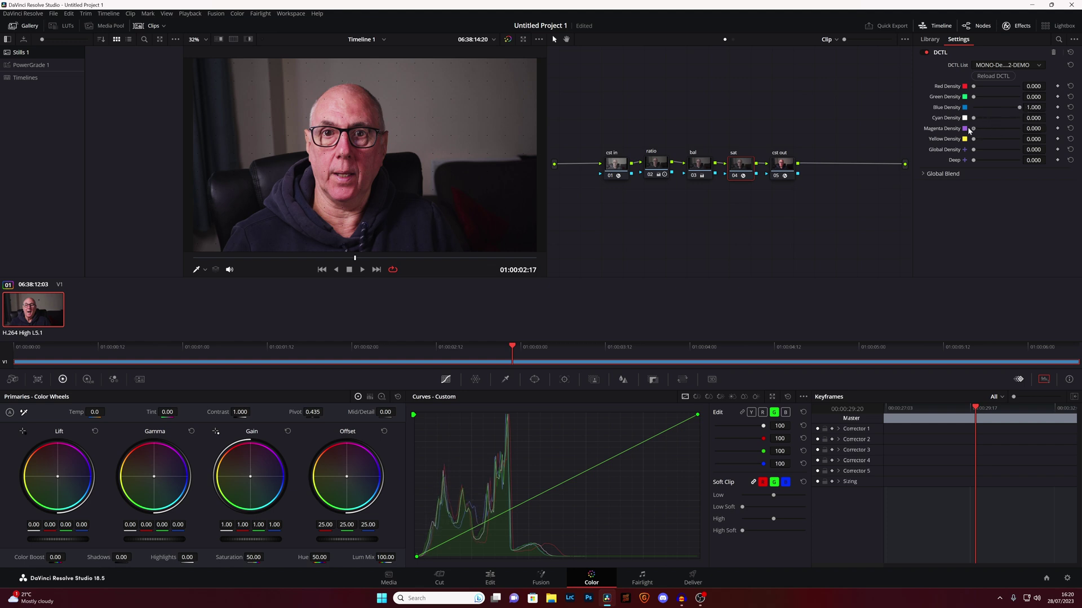
# Try Magenta Density and Deep, and set Yellow Density to 0.019 and Global Density to 1.000.
pyautogui.moveTo(1012, 129); pyautogui.dragTo(974, 137)
pyautogui.moveTo(974, 152)
pyautogui.mouseDown()
pyautogui.moveTo(999, 149)
pyautogui.moveTo(961, 152)
pyautogui.moveTo(1028, 152)
pyautogui.moveTo(968, 154)
pyautogui.mouseUp()
pyautogui.moveTo(975, 162)
pyautogui.mouseDown()
pyautogui.moveTo(1022, 160)
pyautogui.moveTo(943, 167)
pyautogui.moveTo(1040, 164)
pyautogui.moveTo(988, 170)
pyautogui.moveTo(979, 150)
pyautogui.moveTo(1027, 153)
pyautogui.moveTo(991, 161)
pyautogui.mouseUp()
pyautogui.doubleClick(984, 164)
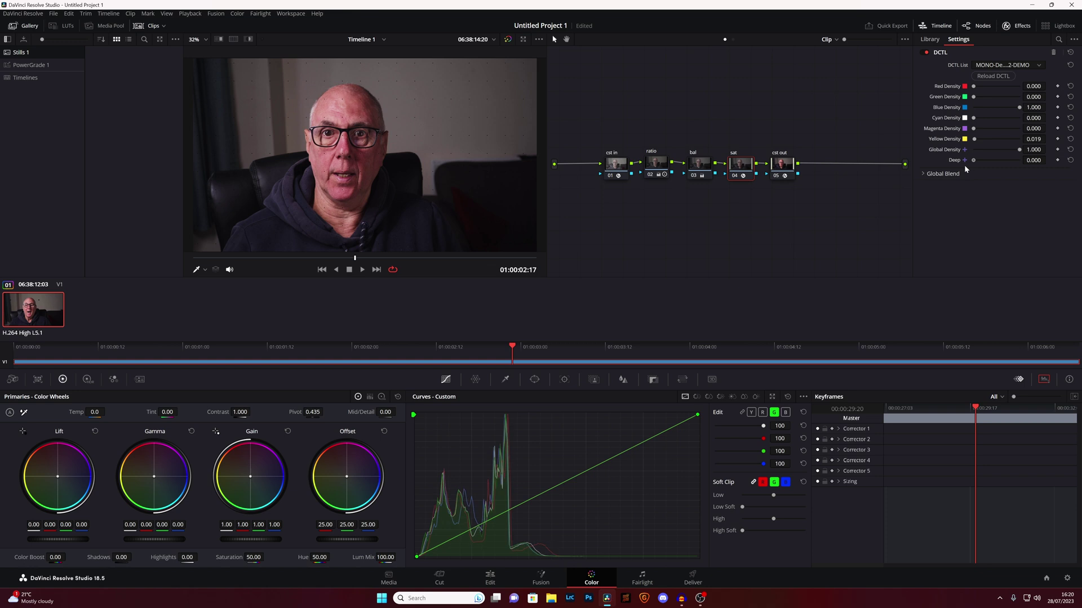
# Return Deep to 0.000 and set the DCTL's Global Blend to 0.808.
pyautogui.moveTo(980, 164); pyautogui.dragTo(970, 163)
pyautogui.moveTo(1018, 187); pyautogui.dragTo(949, 187)
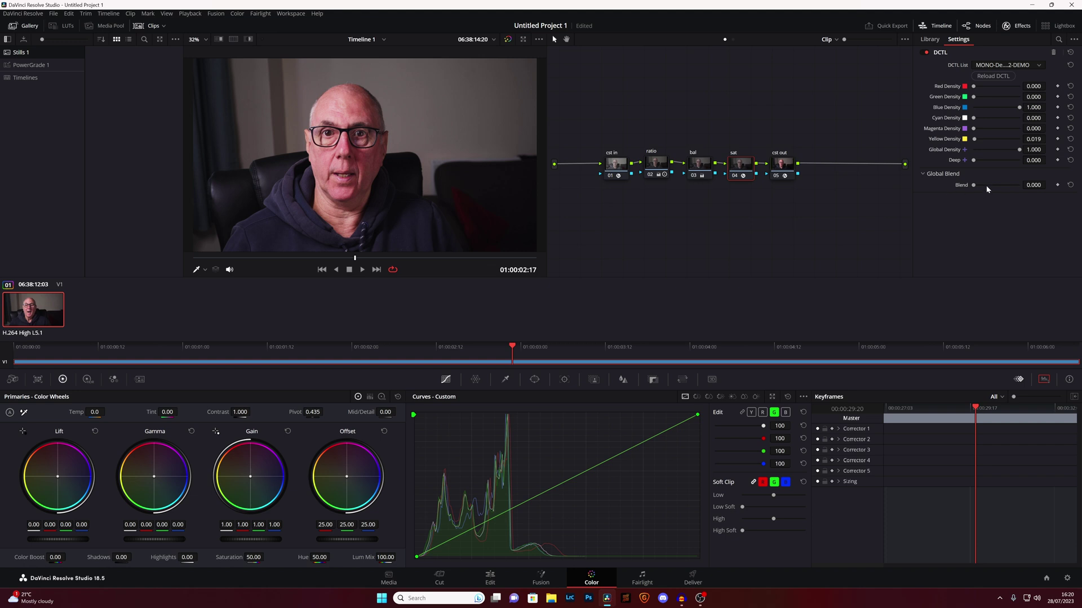
pyautogui.moveTo(985, 187); pyautogui.dragTo(1010, 184)
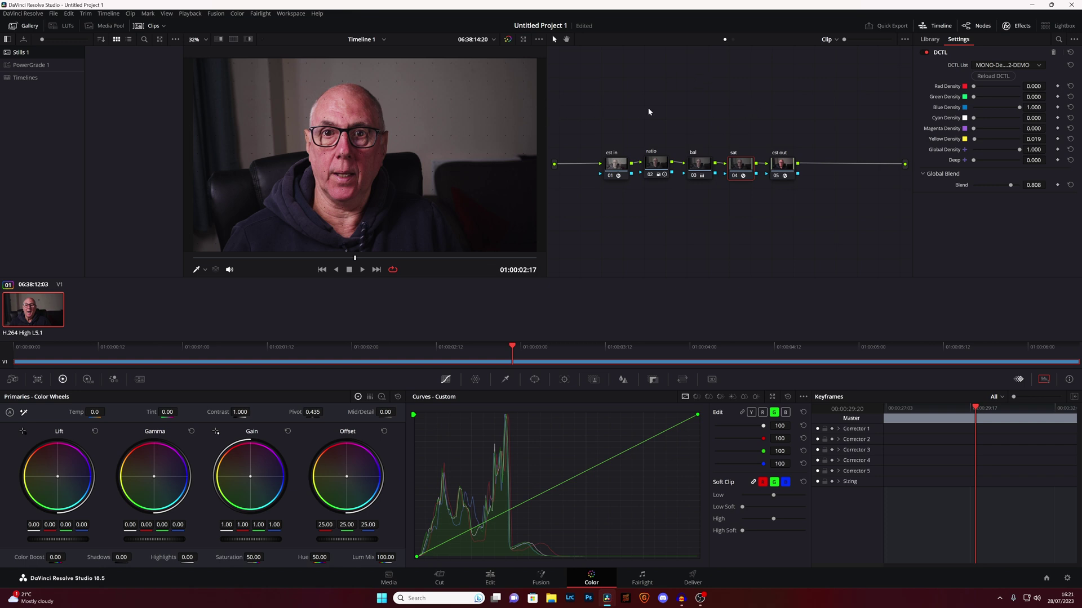
# Load the LMT_GRADE_OFX DCTL and set Exposure to -0.064, Contrast to 1.156, Saturation to 1.009, Skin Saturation to 0.376 and Skin Tone to 0.138.
pyautogui.click(1039, 66)
pyautogui.moveTo(1079, 126); pyautogui.dragTo(1079, 73)
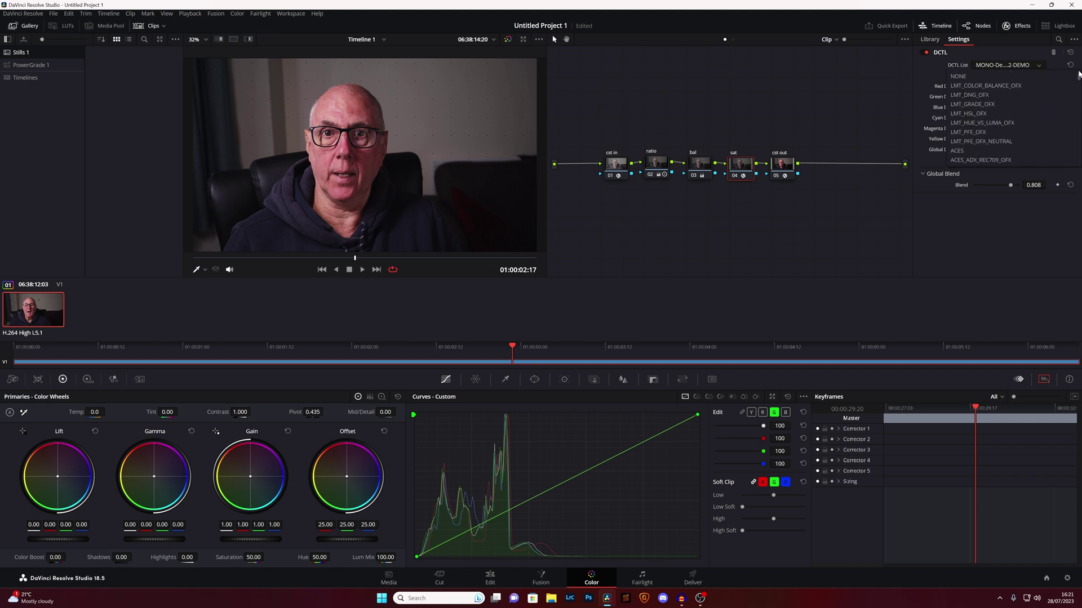
pyautogui.click(969, 105)
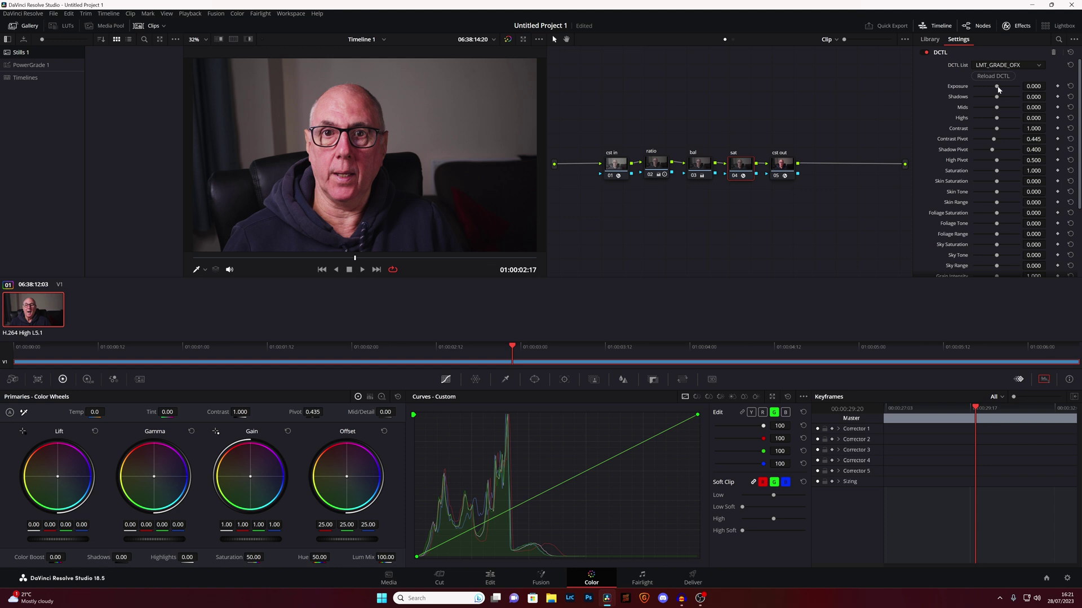
pyautogui.moveTo(997, 89); pyautogui.dragTo(995, 93)
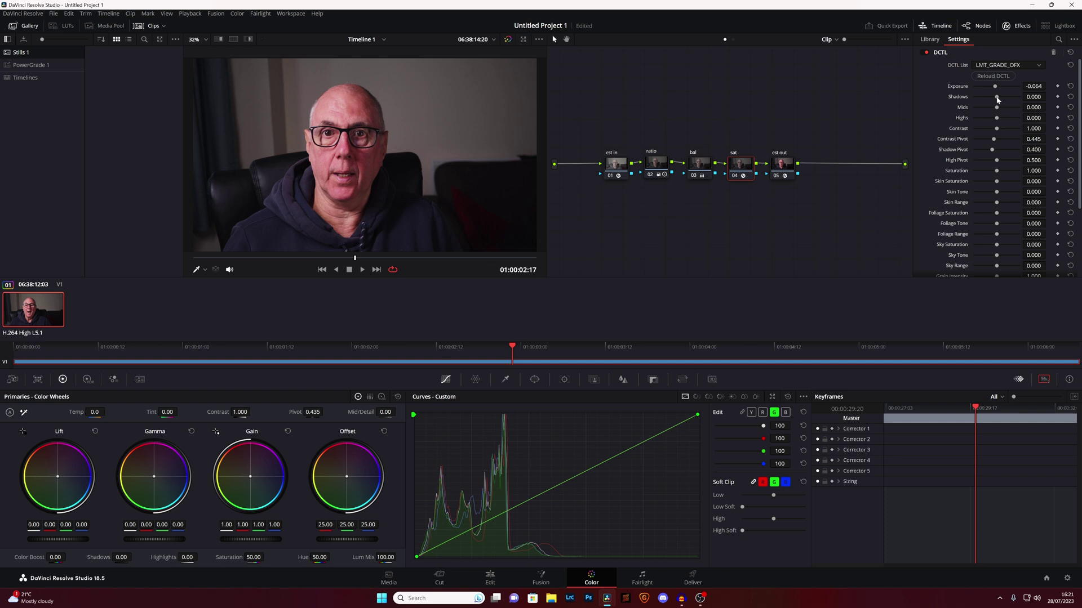
pyautogui.moveTo(997, 100); pyautogui.dragTo(1001, 129)
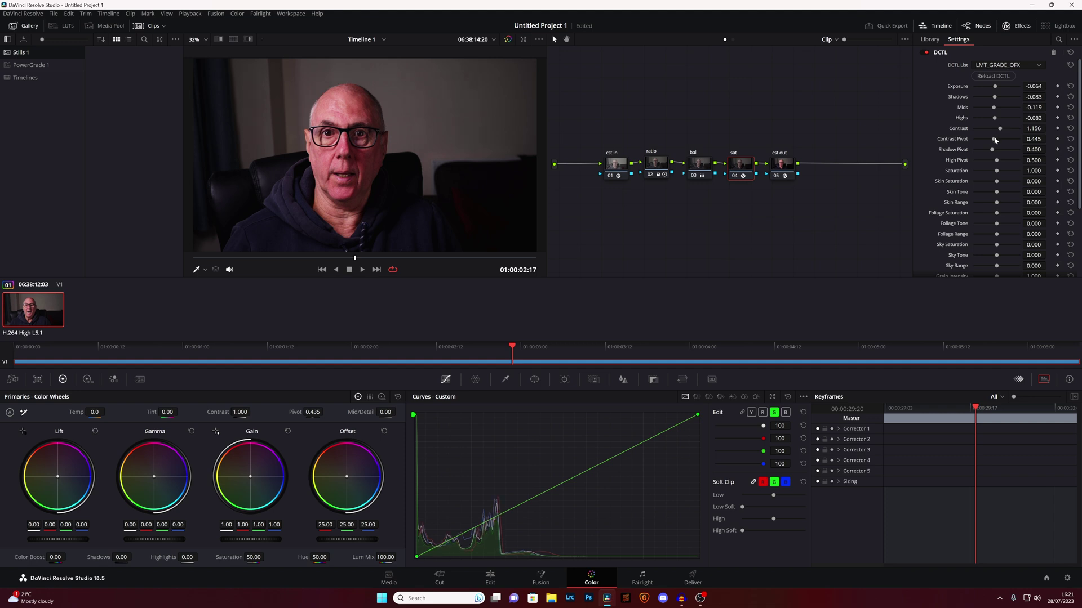
pyautogui.moveTo(993, 139); pyautogui.dragTo(1008, 196)
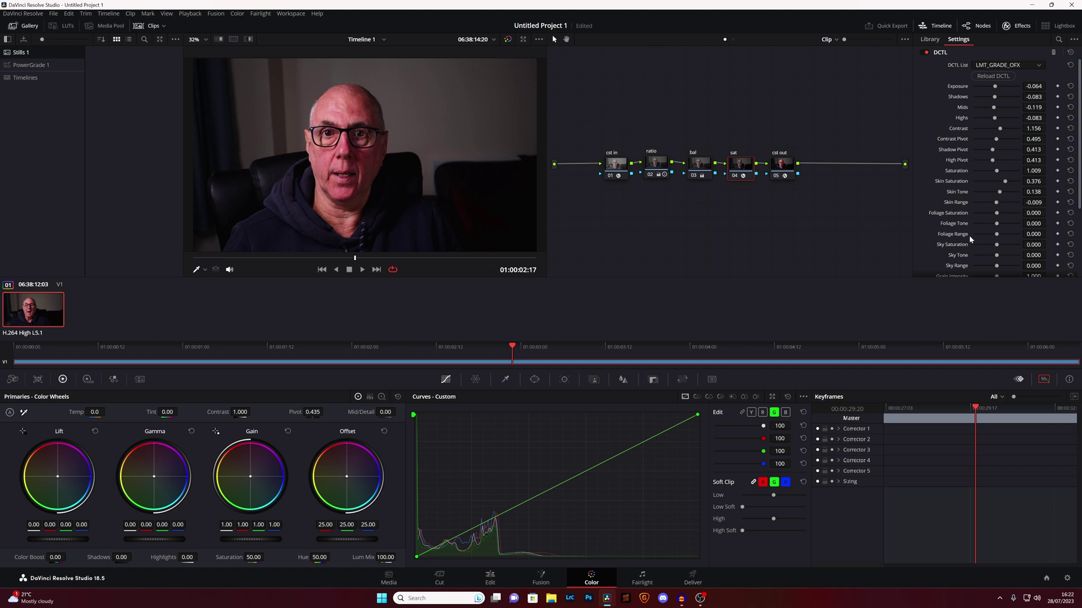
# Load the LMT_COLOR_BALANCE_OFX DCTL, set Low Cyan Red to -0.284 and try the Mid and High Cyan Red controls.
pyautogui.click(1038, 66)
pyautogui.click(998, 86)
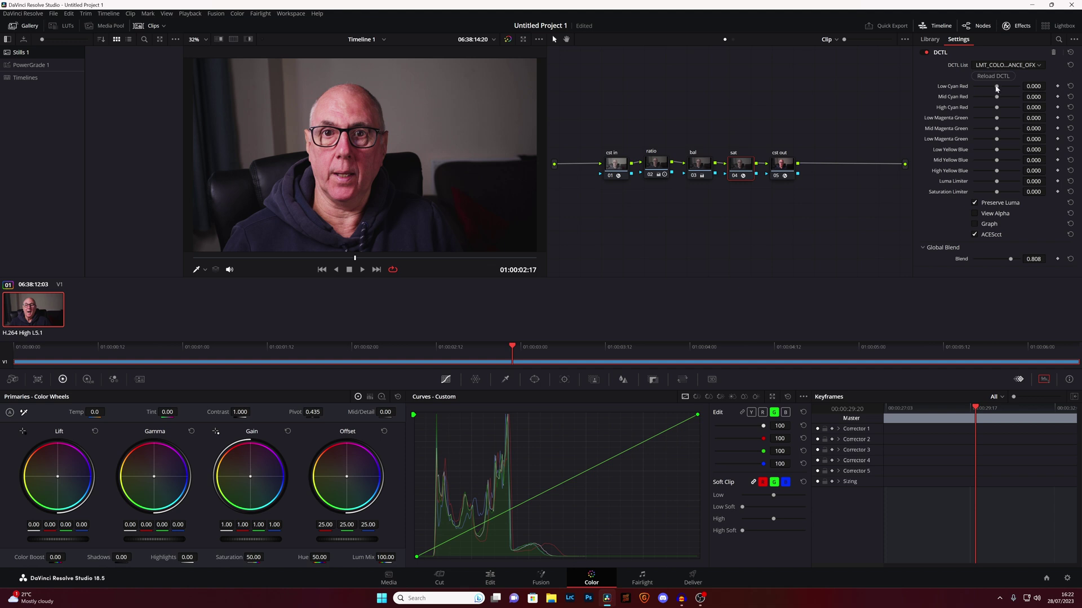
pyautogui.moveTo(996, 88)
pyautogui.mouseDown()
pyautogui.moveTo(987, 87)
pyautogui.moveTo(1027, 95)
pyautogui.moveTo(978, 87)
pyautogui.moveTo(1000, 89)
pyautogui.moveTo(989, 88)
pyautogui.mouseUp()
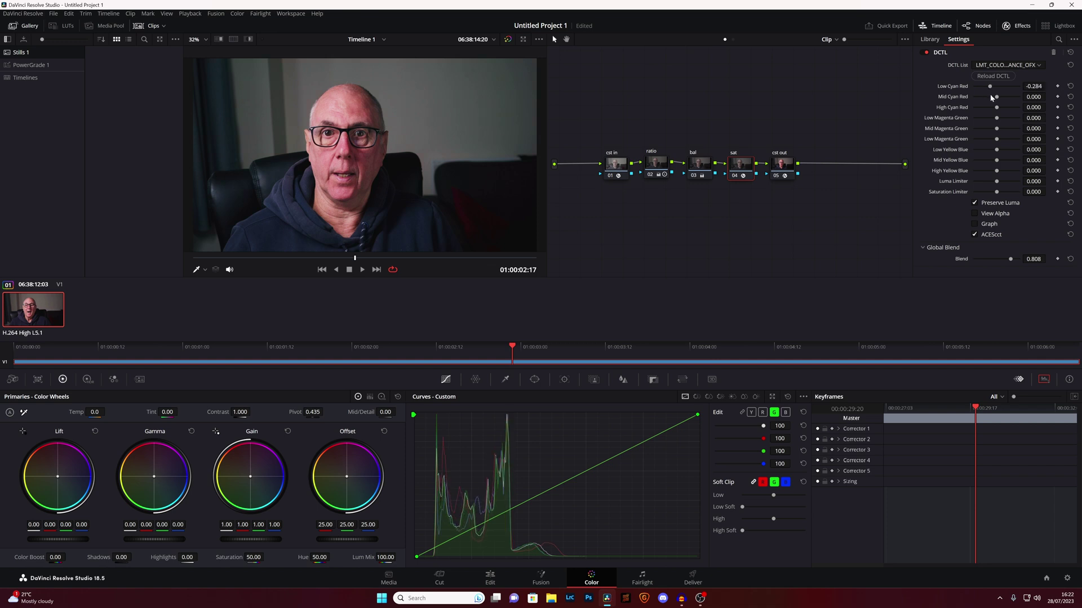
pyautogui.moveTo(998, 99)
pyautogui.mouseDown()
pyautogui.moveTo(1007, 97)
pyautogui.moveTo(984, 97)
pyautogui.moveTo(1013, 110)
pyautogui.mouseUp()
pyautogui.moveTo(986, 108); pyautogui.dragTo(998, 114)
# Switch the DCTL to LMT_DNG_OFX to view its controls, and go back to LMT_GRADE_OFX.
pyautogui.click(1040, 66)
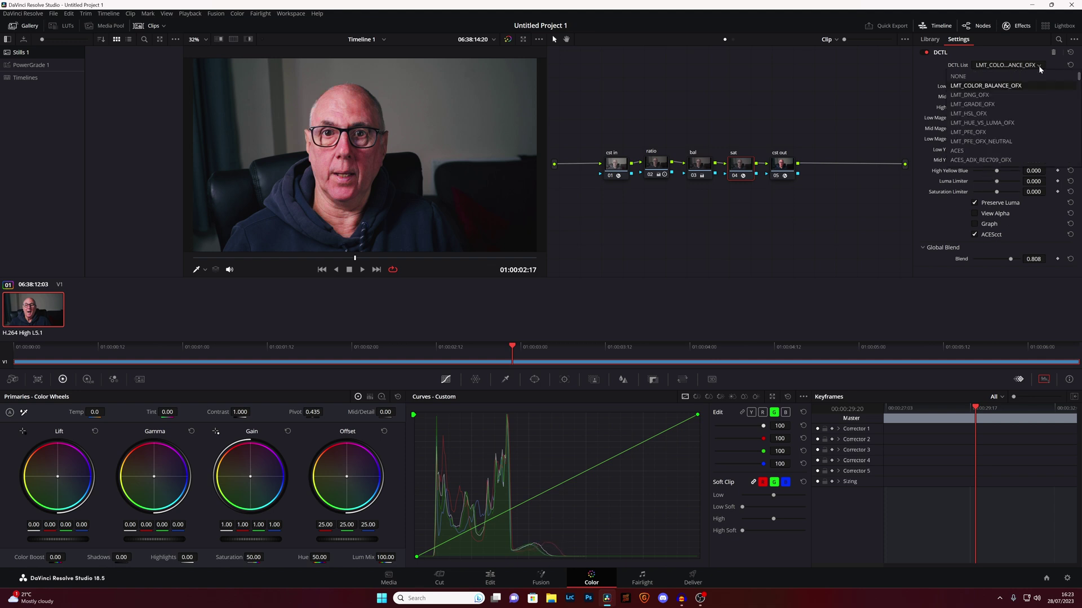
pyautogui.click(969, 95)
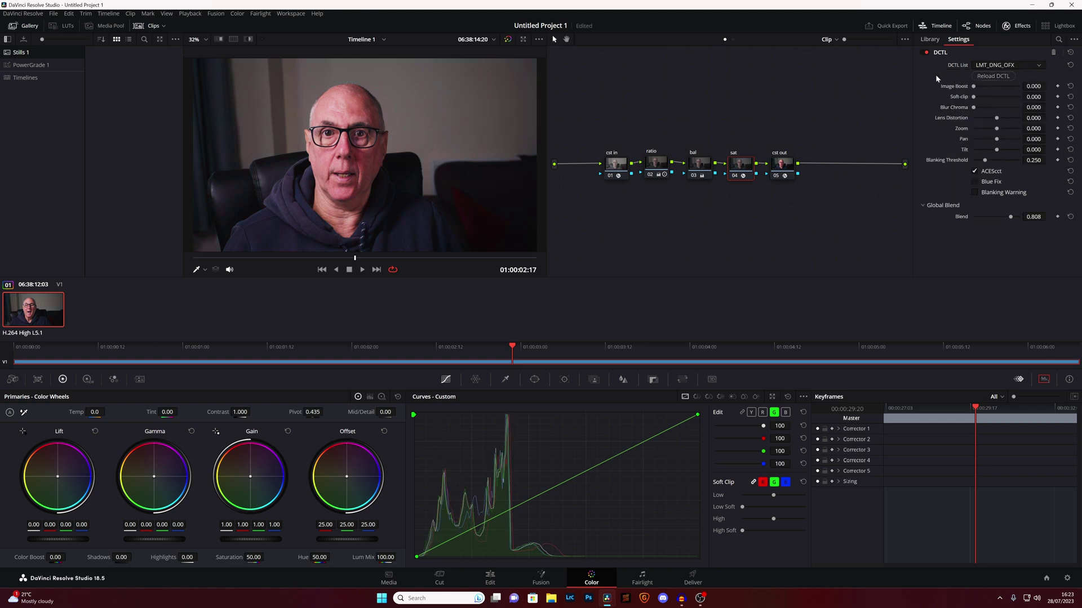
pyautogui.click(1039, 66)
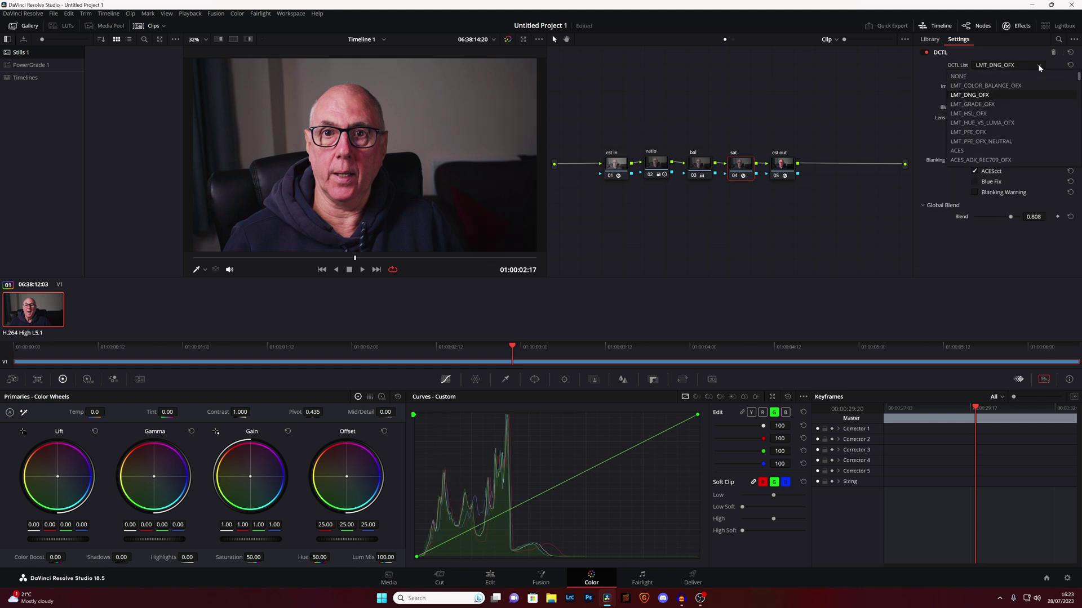
pyautogui.click(970, 105)
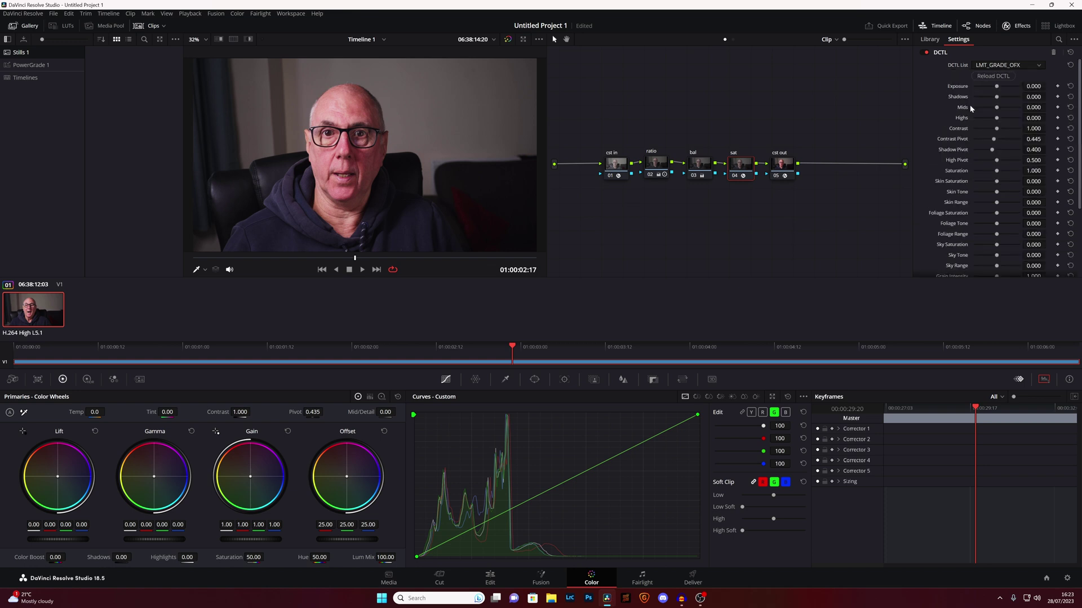
# Load the LMT_HSL_OFX DCTL and set Red Hue to -0.046, Red Sat to 0.835 and Yellow Hue to -0.156.
pyautogui.click(1039, 65)
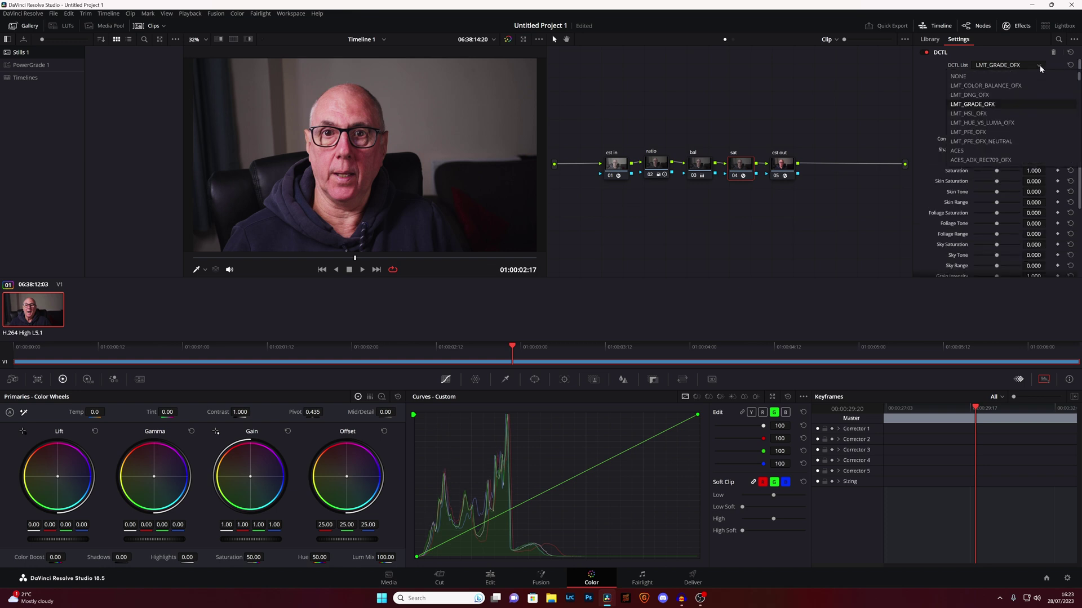
pyautogui.click(967, 114)
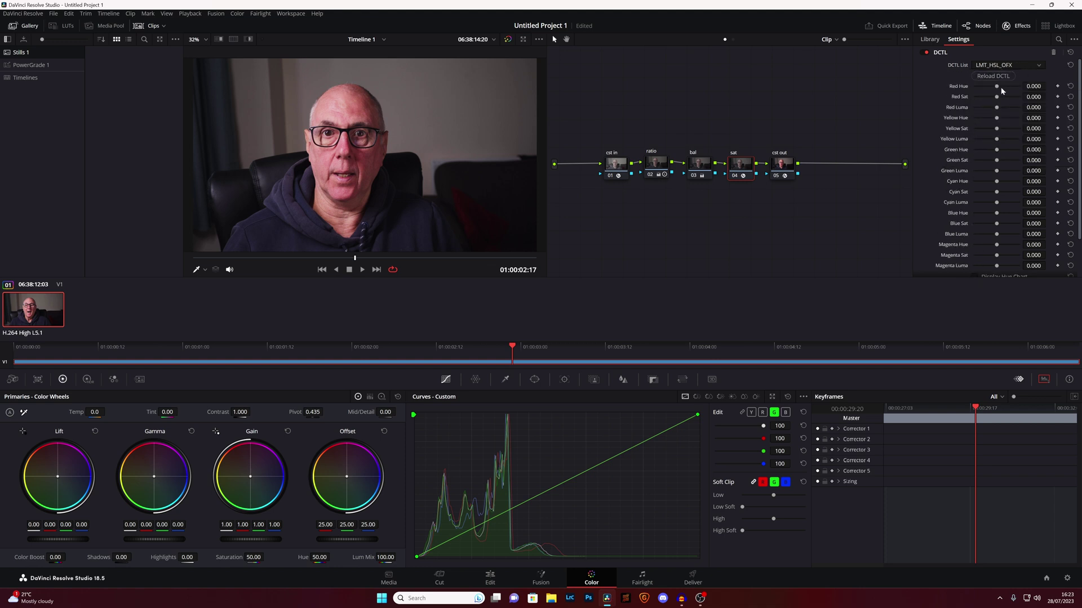
pyautogui.moveTo(996, 87); pyautogui.dragTo(1009, 118)
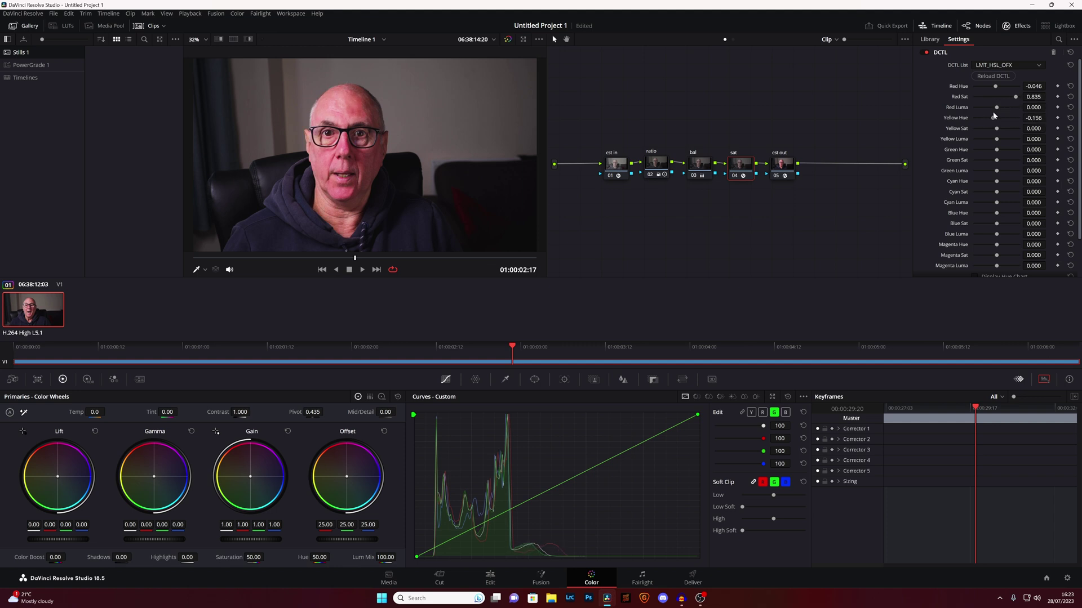
# Load the LMT_HUE_VS_LUMA_OFX DCTL and raise its Red value to 0.358.
pyautogui.click(1039, 65)
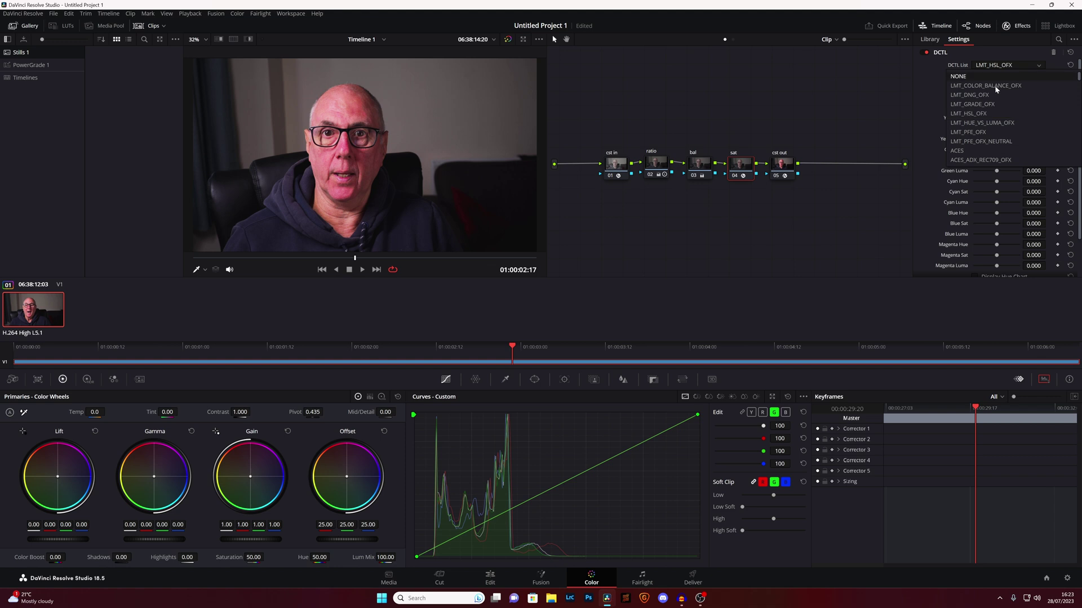
pyautogui.click(981, 123)
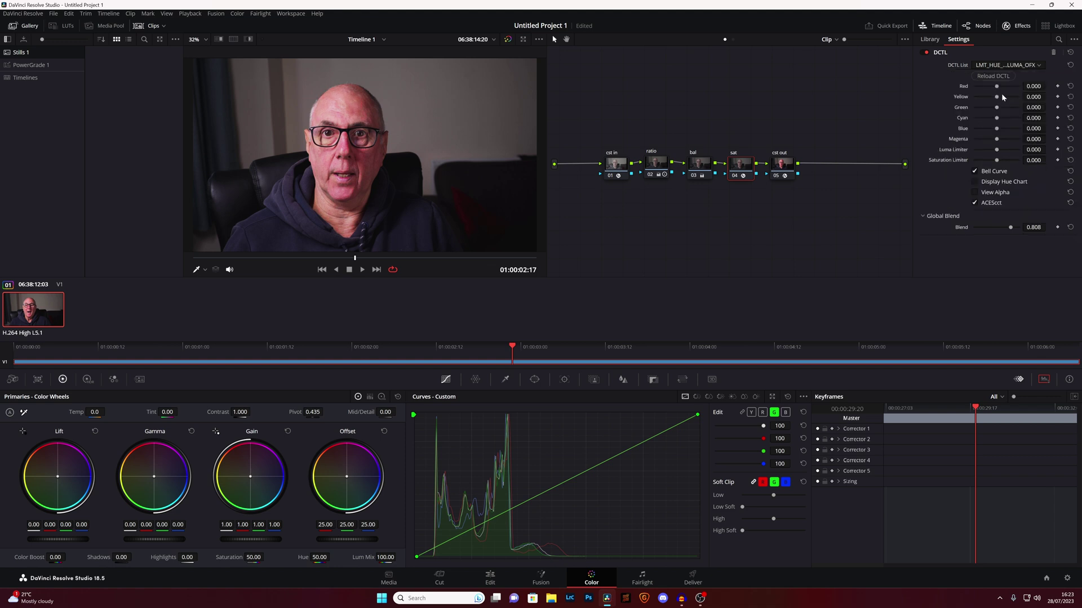
pyautogui.moveTo(996, 88)
pyautogui.mouseDown()
pyautogui.moveTo(968, 87)
pyautogui.moveTo(1006, 94)
pyautogui.mouseUp()
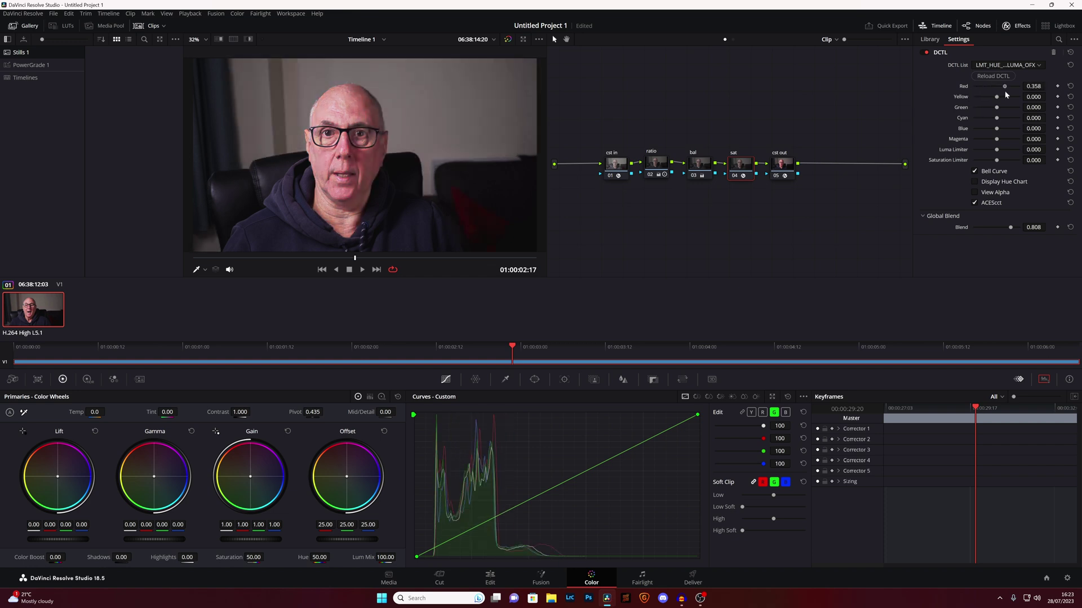
# Load the LMT_PFE_OFX_NEUTRAL DCTL and set Exposure to -0.28, Scale Color to 1.174 and Slope to 1.248.
pyautogui.click(1039, 63)
pyautogui.scroll(-3, 983, 115)
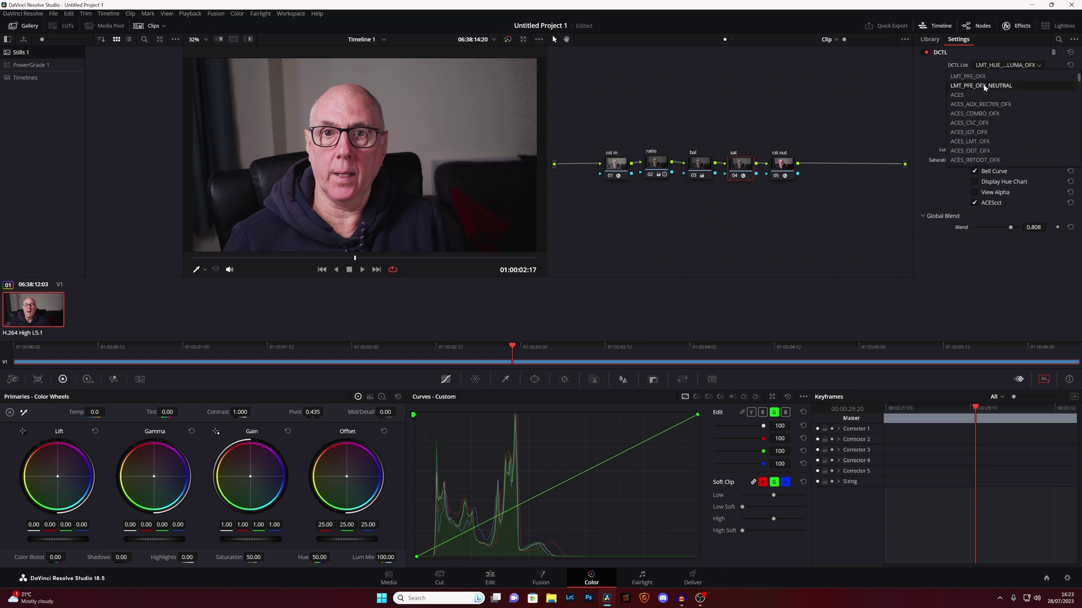
pyautogui.click(985, 86)
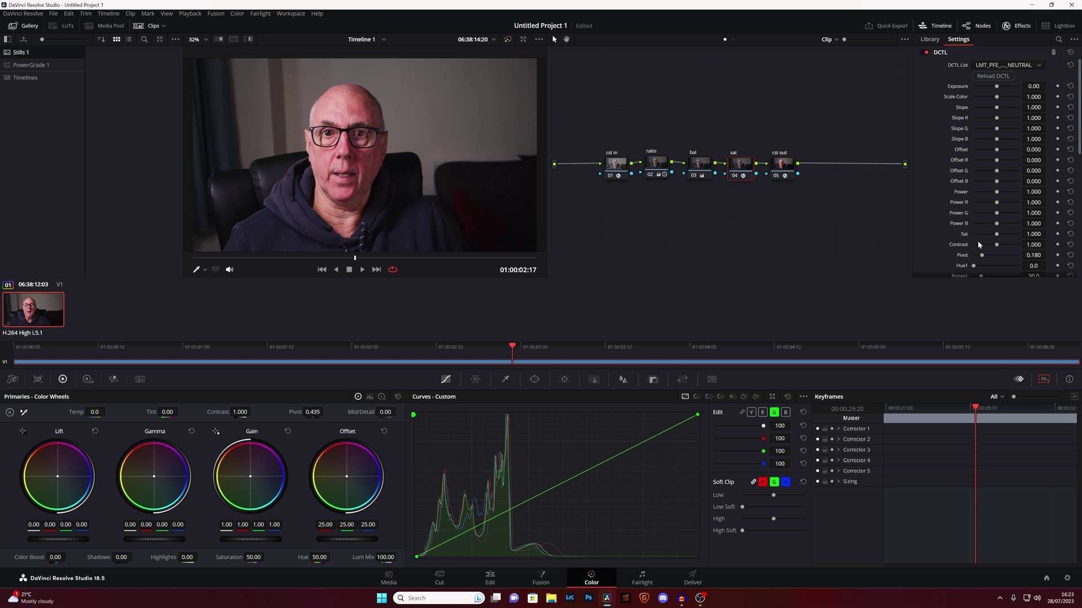
pyautogui.moveTo(996, 88); pyautogui.dragTo(1007, 106)
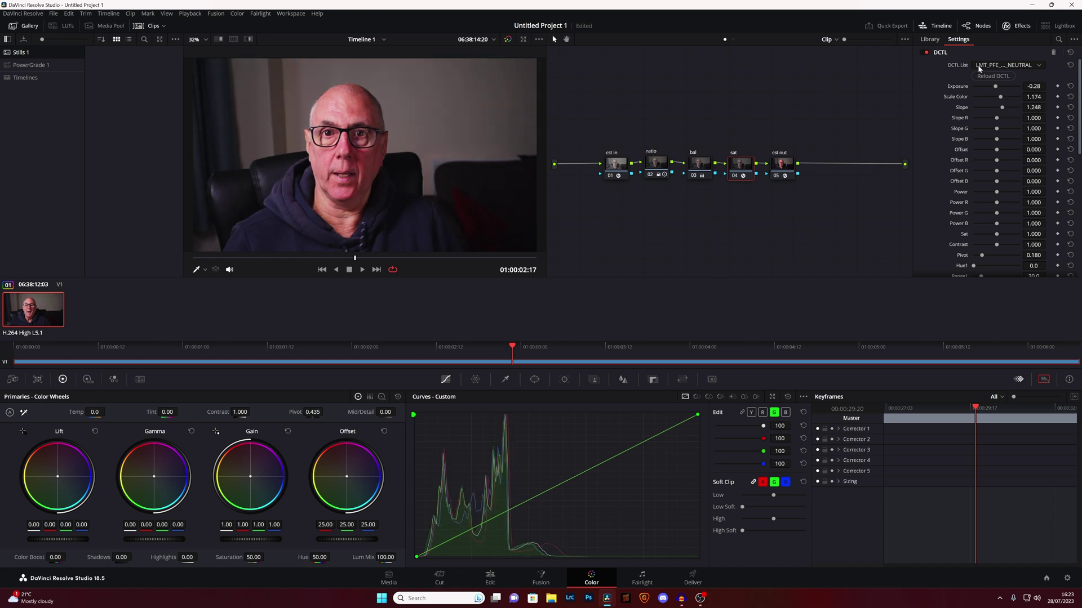
# Switch the sat node's DCTL to ACES_ADX_REC709_OFX.
pyautogui.click(1039, 67)
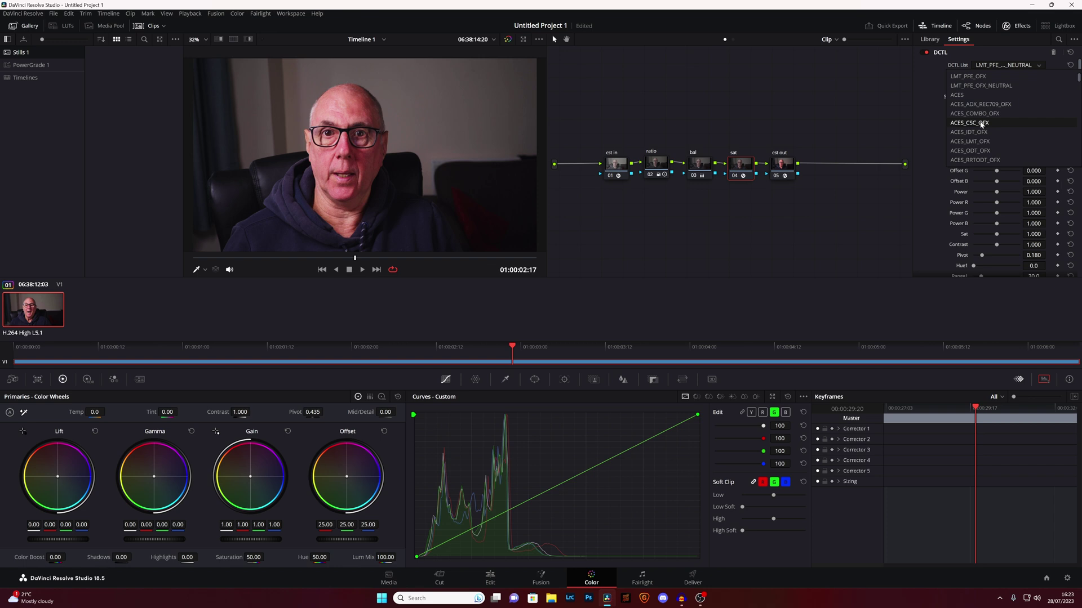
pyautogui.click(971, 105)
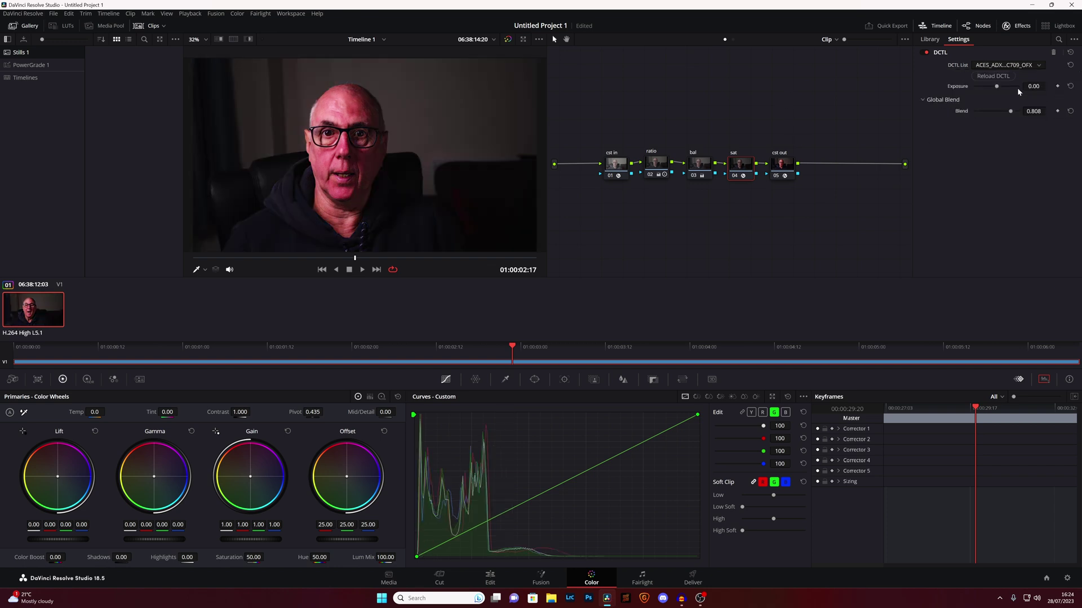
# Adjust the exposure of ACES_ADX_REC709_OFX, and replace the sat node's DCTL with Macbeth_ColorChecker_Chart.
pyautogui.moveTo(1002, 85)
pyautogui.mouseDown()
pyautogui.moveTo(982, 87)
pyautogui.moveTo(1005, 89)
pyautogui.moveTo(995, 90)
pyautogui.mouseUp()
pyautogui.click(1040, 66)
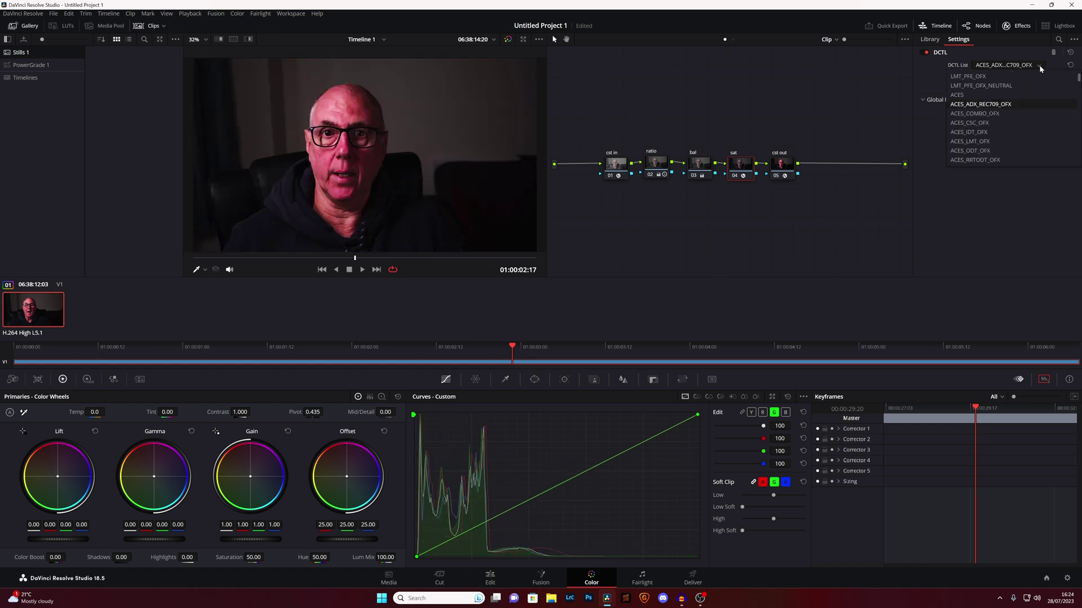
pyautogui.scroll(-3, 975, 141)
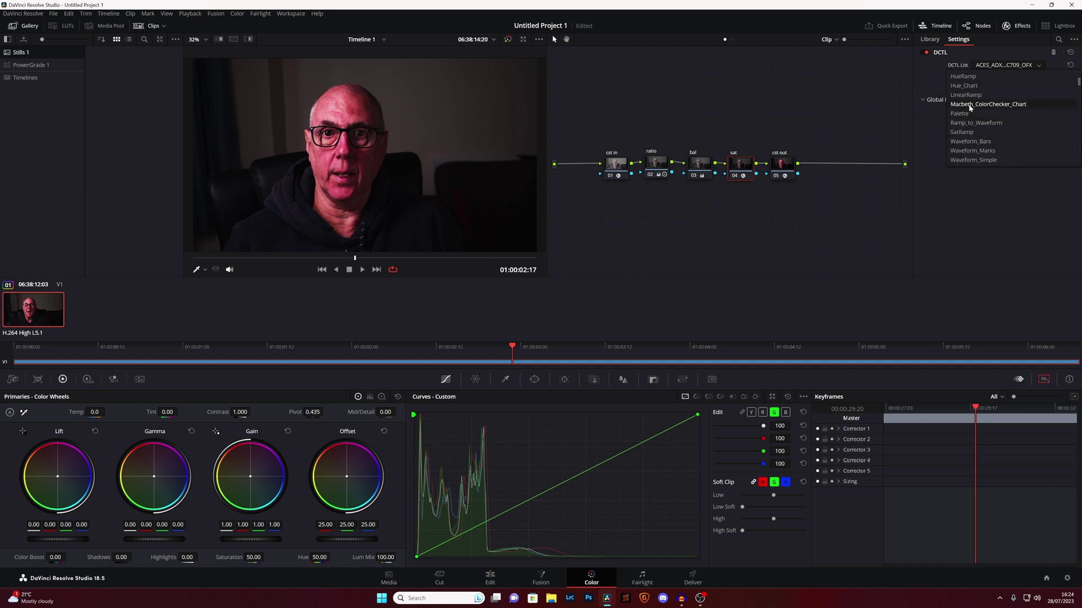
pyautogui.click(969, 105)
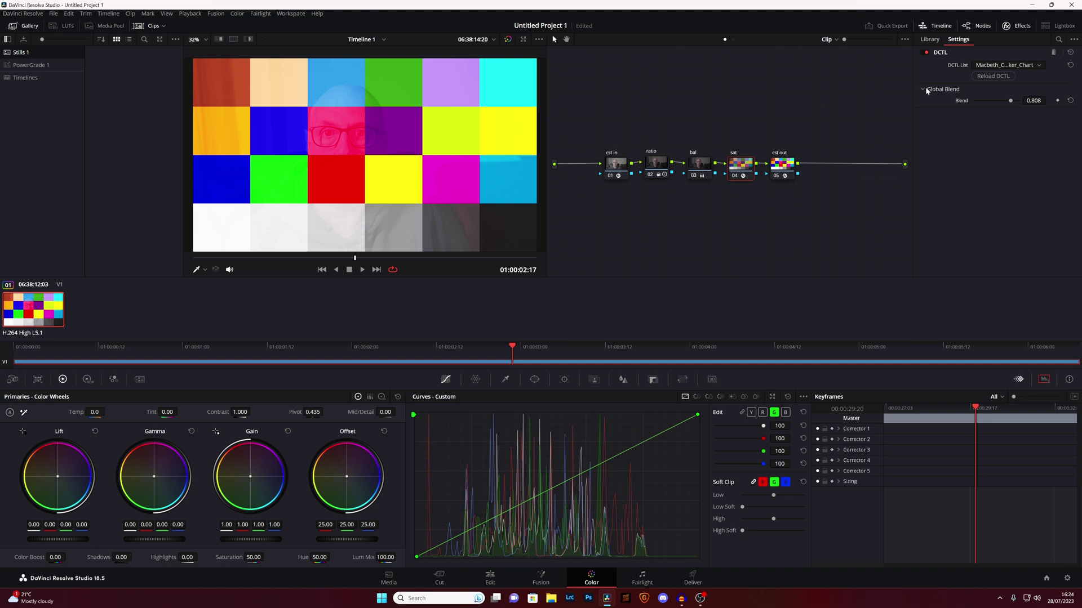
# Try the Ramp_to_Waveform DCTL on the sat node, and replace it with Median5x5.
pyautogui.click(1041, 66)
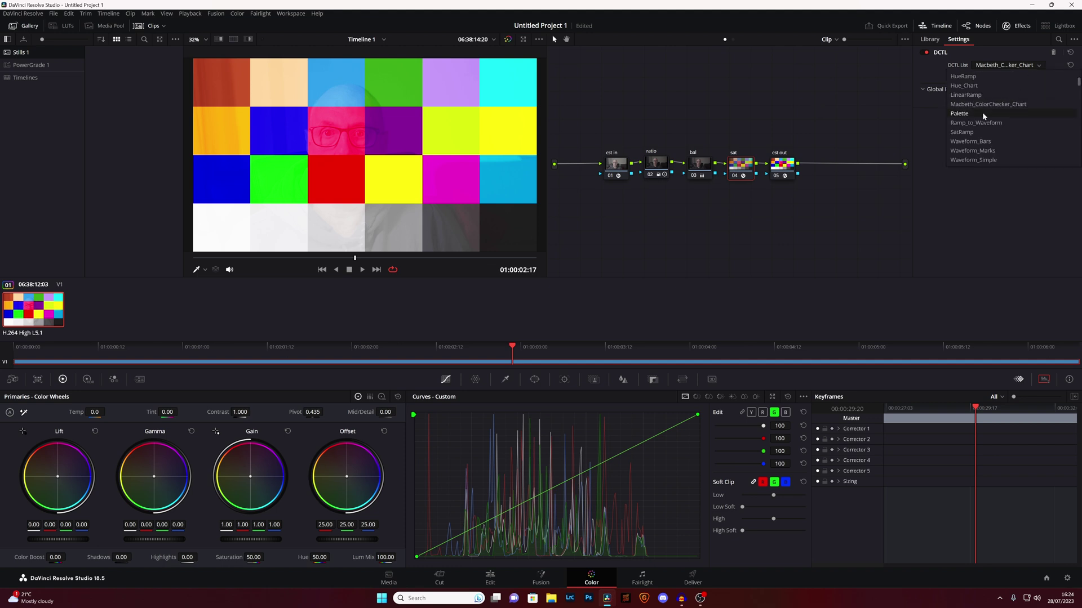
pyautogui.click(971, 123)
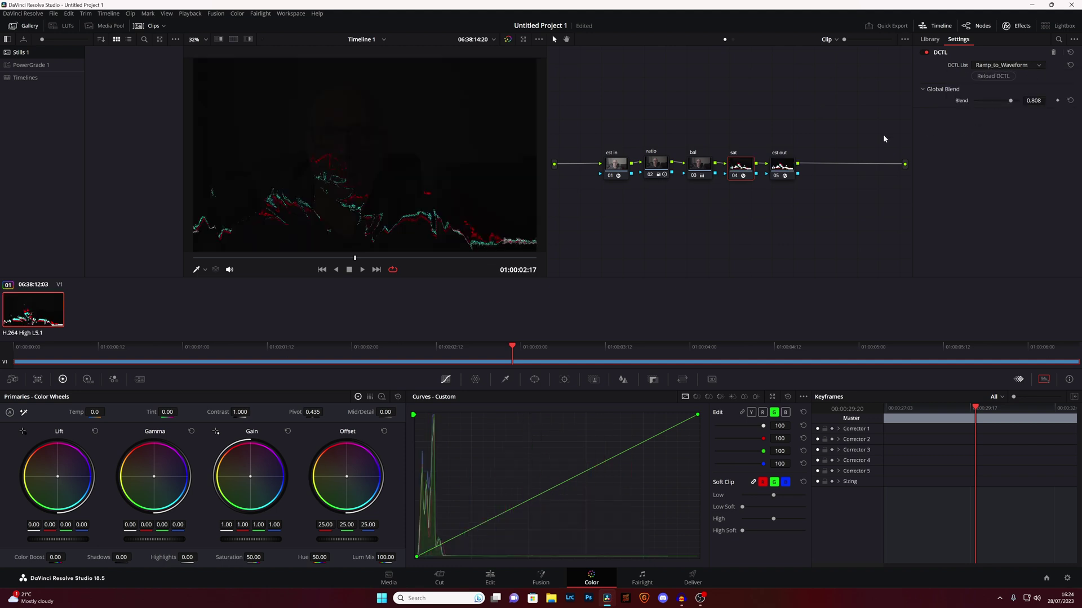
pyautogui.click(1038, 65)
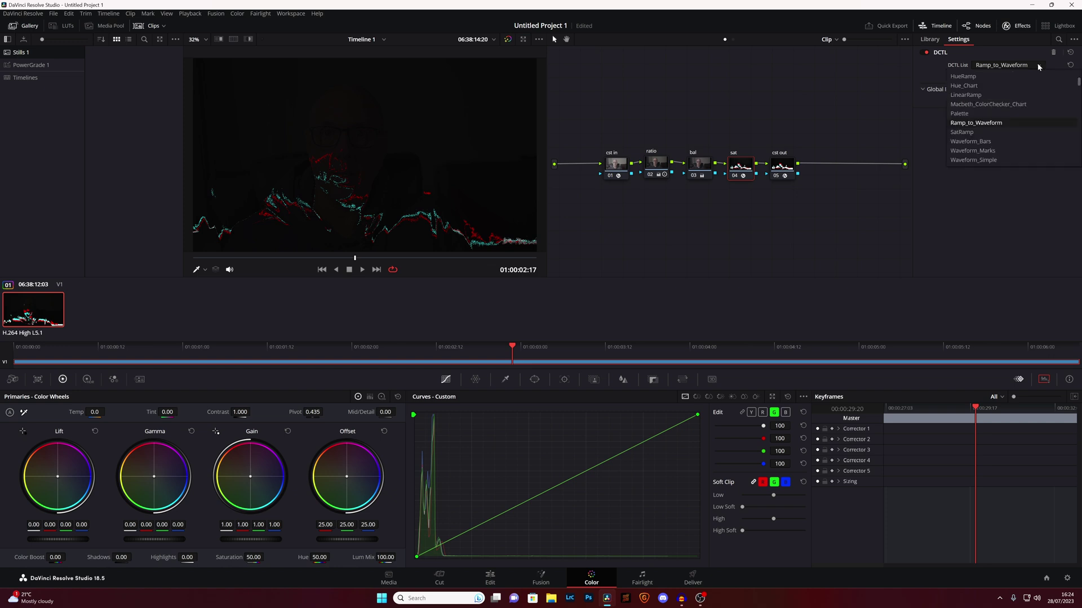
pyautogui.scroll(-3, 965, 135)
pyautogui.scroll(-5, 961, 128)
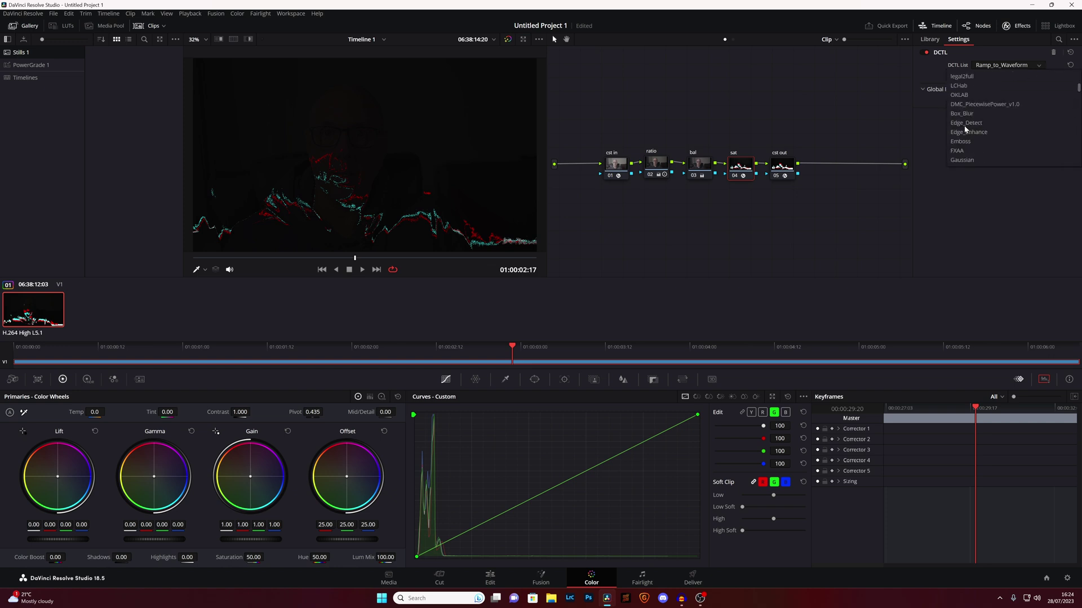
pyautogui.click(963, 123)
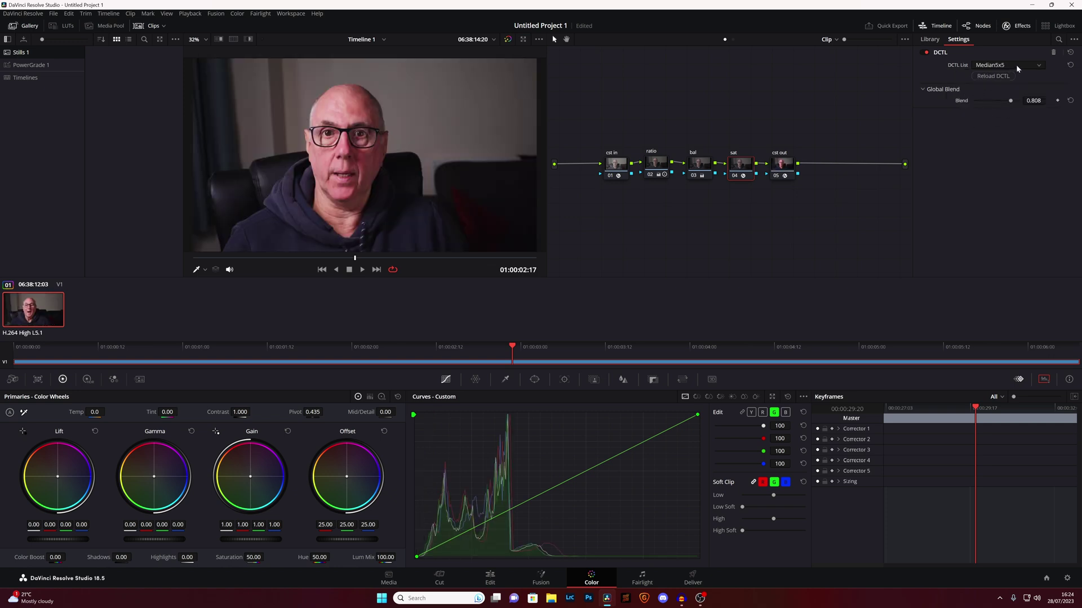
# Load the KH SubSatCMY v1.1 DCTL and set Master to 1.028, Cyan to 1.064, Magenta to 0.771 and Yellow to 0.917.
pyautogui.click(1041, 65)
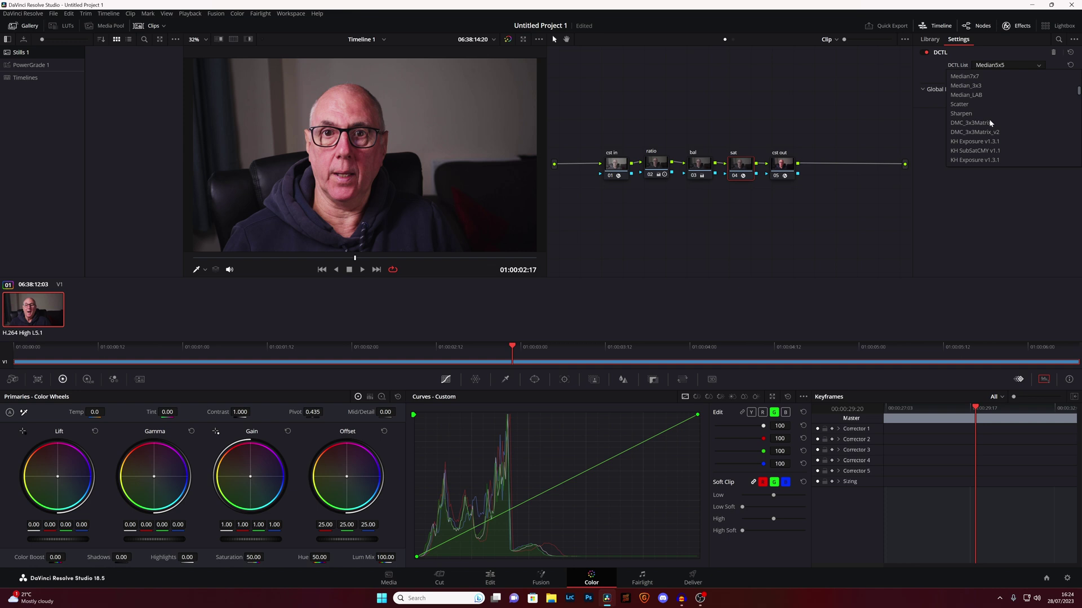
pyautogui.scroll(-1, 980, 120)
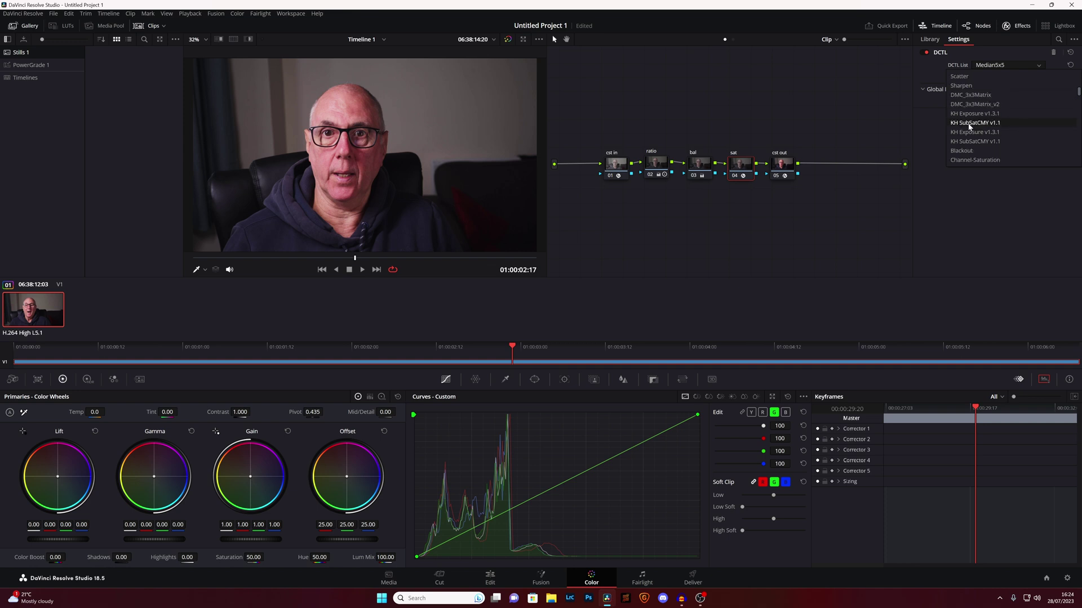
pyautogui.click(969, 123)
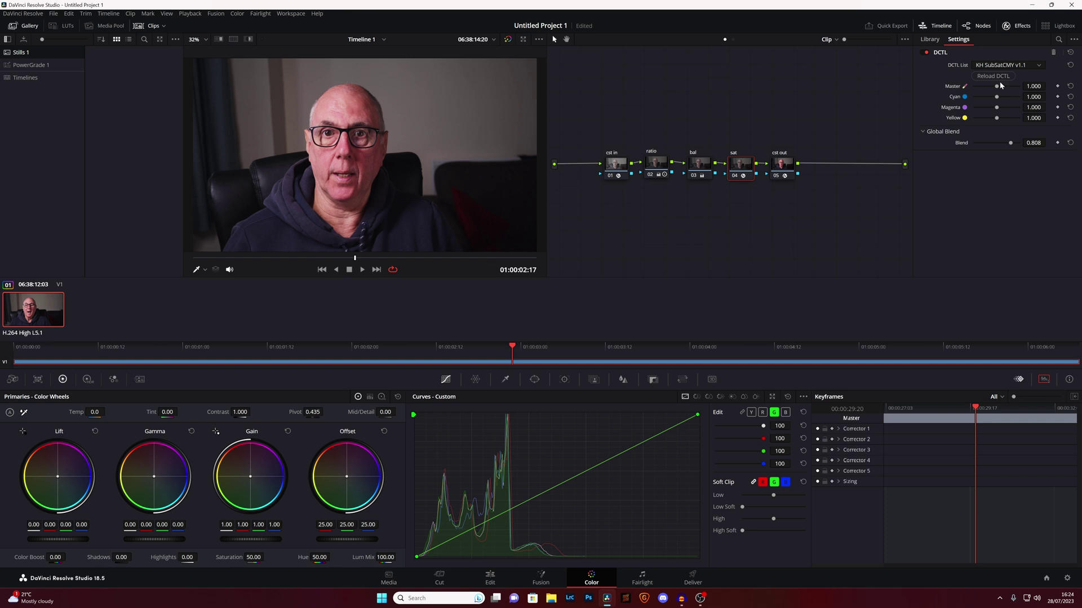
pyautogui.moveTo(996, 87); pyautogui.dragTo(996, 112)
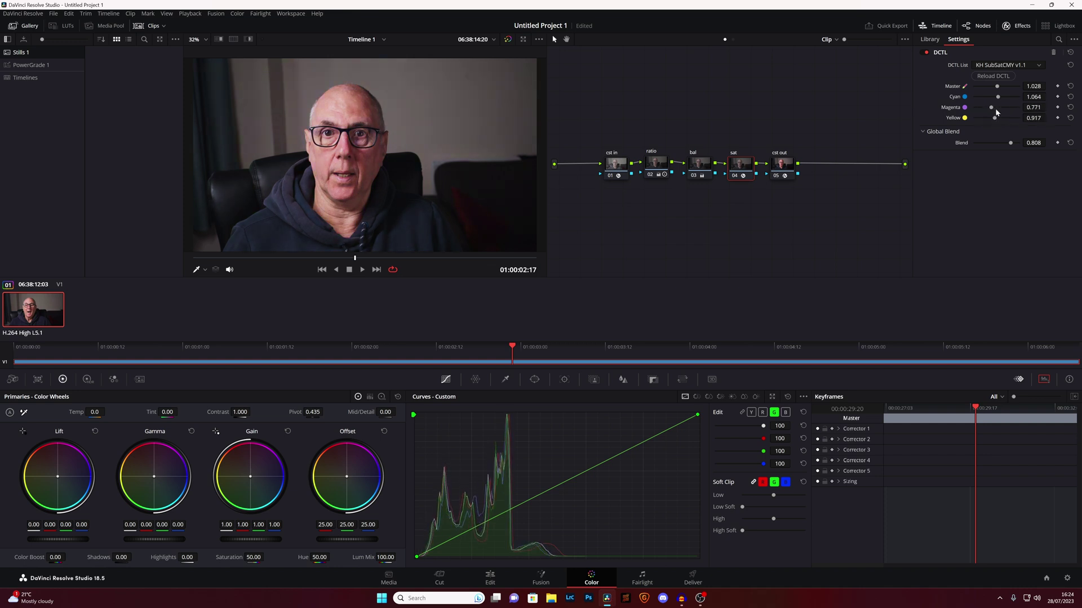
# Load the S-Curves DCTL on the sat node and lower Curve Steepness to 1.80.
pyautogui.click(1035, 65)
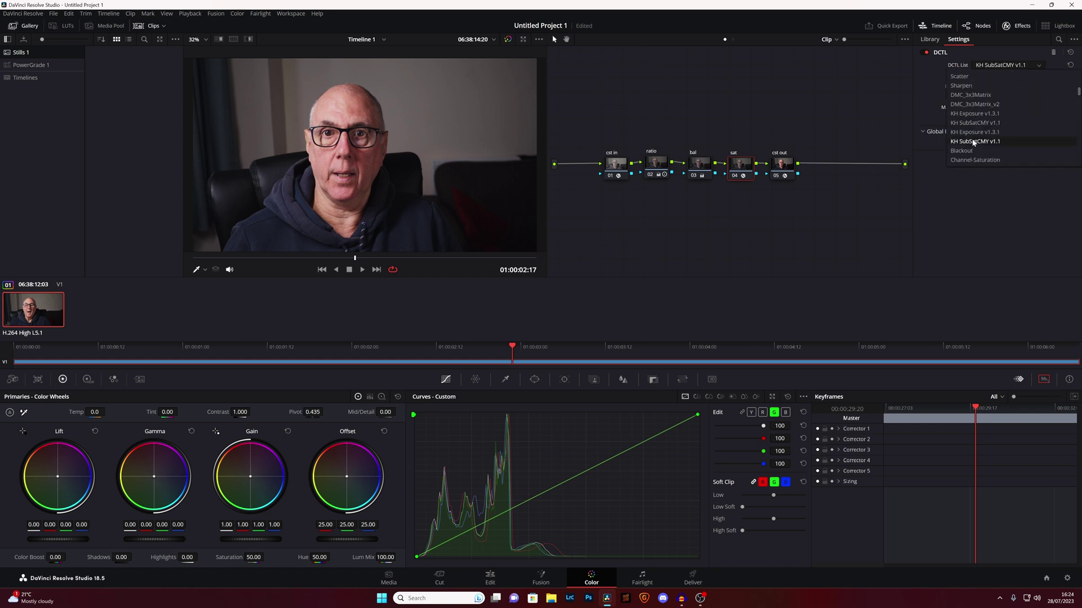
pyautogui.scroll(-3, 967, 133)
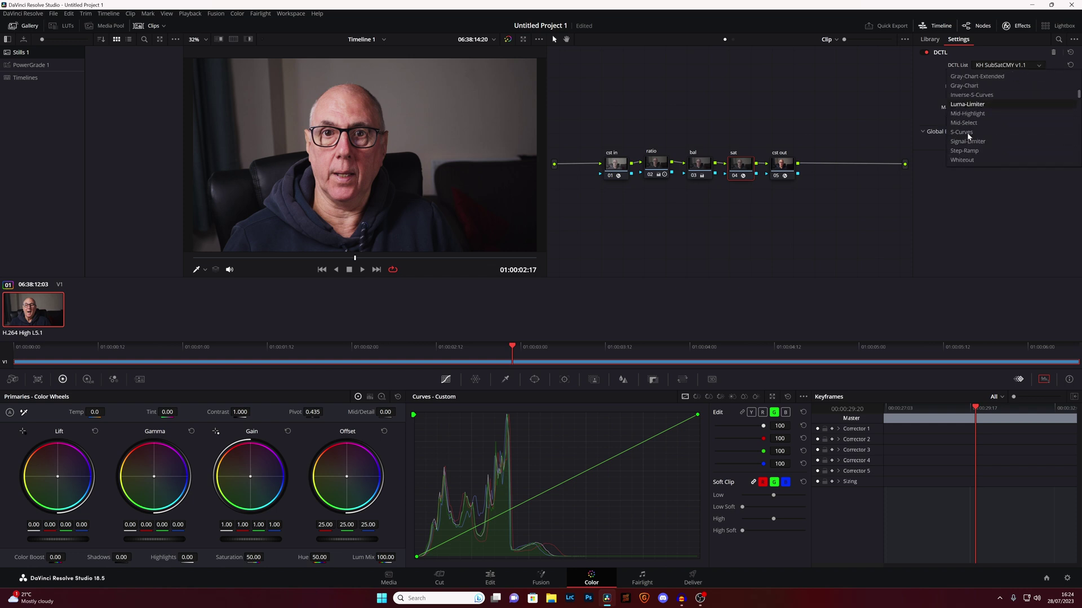
pyautogui.click(967, 132)
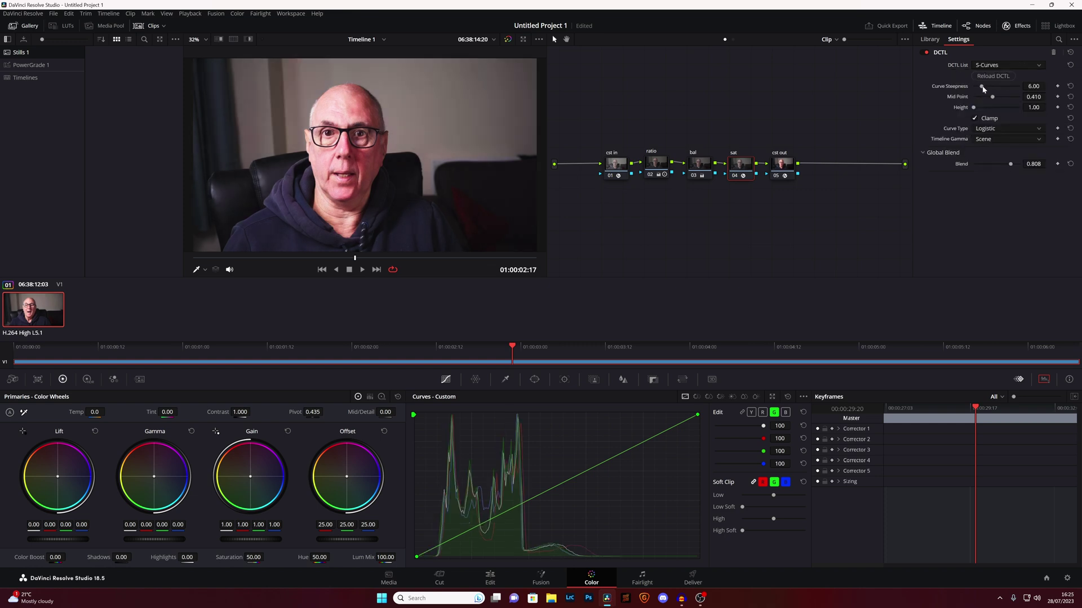
pyautogui.moveTo(981, 86)
pyautogui.mouseDown()
pyautogui.moveTo(1008, 87)
pyautogui.moveTo(974, 90)
pyautogui.mouseUp()
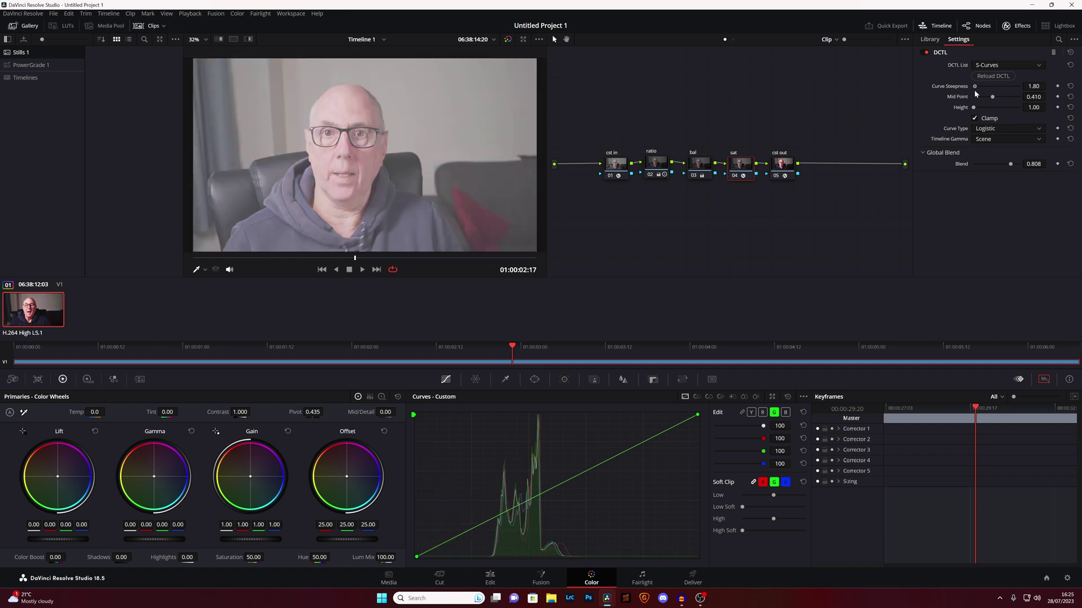
# Load the COLOR_BALANCE_OFX DCTL on the sat node and set Low Cyan Red to -0.211.
pyautogui.click(1040, 66)
pyautogui.scroll(-5, 981, 131)
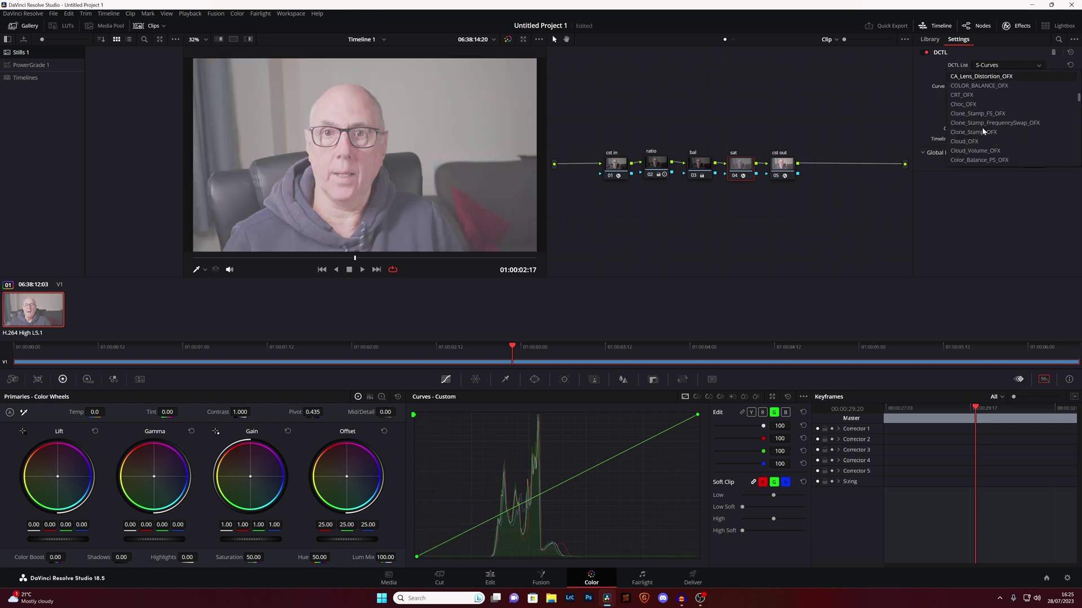
pyautogui.click(978, 86)
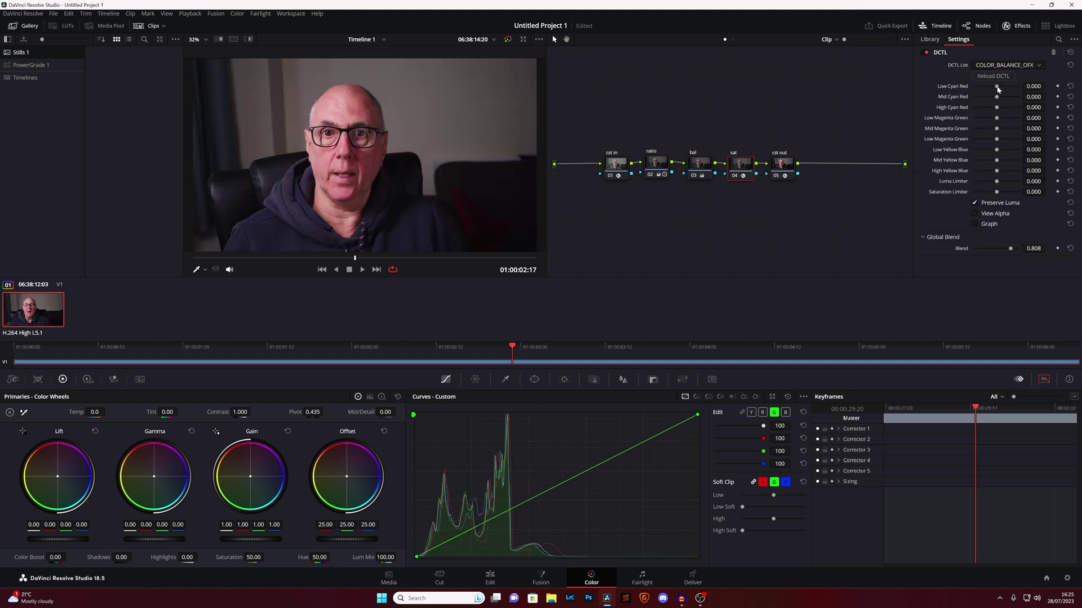
pyautogui.moveTo(998, 89)
pyautogui.mouseDown()
pyautogui.moveTo(978, 89)
pyautogui.moveTo(1006, 90)
pyautogui.moveTo(985, 91)
pyautogui.mouseUp()
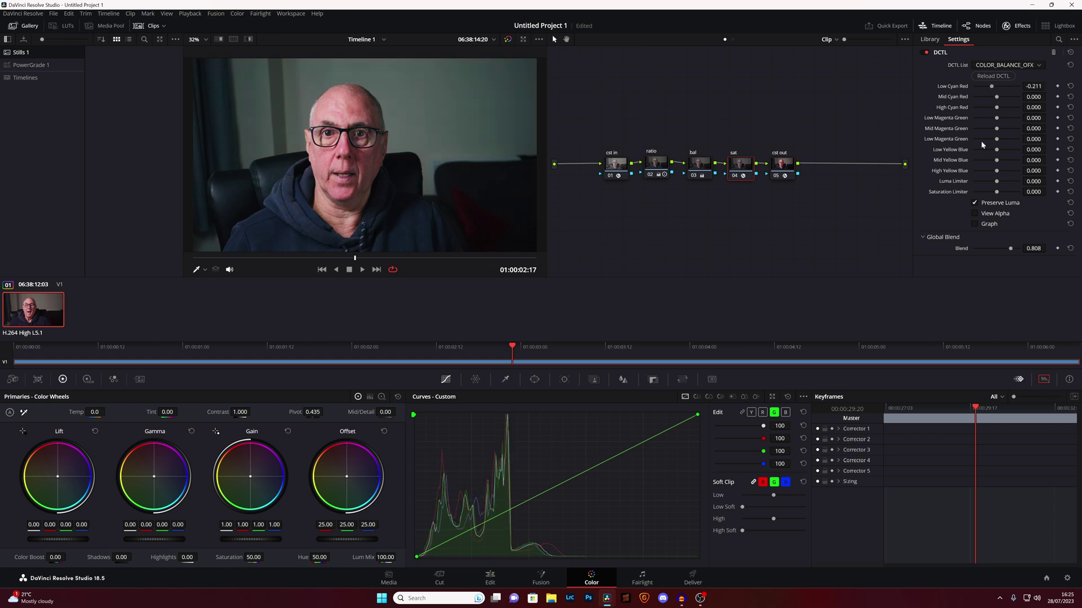
# Load the Contrast_OFX DCTL with the Linear Contrast type, and set Pivot to 0.605 and Contrast to 0.046.
pyautogui.click(1038, 66)
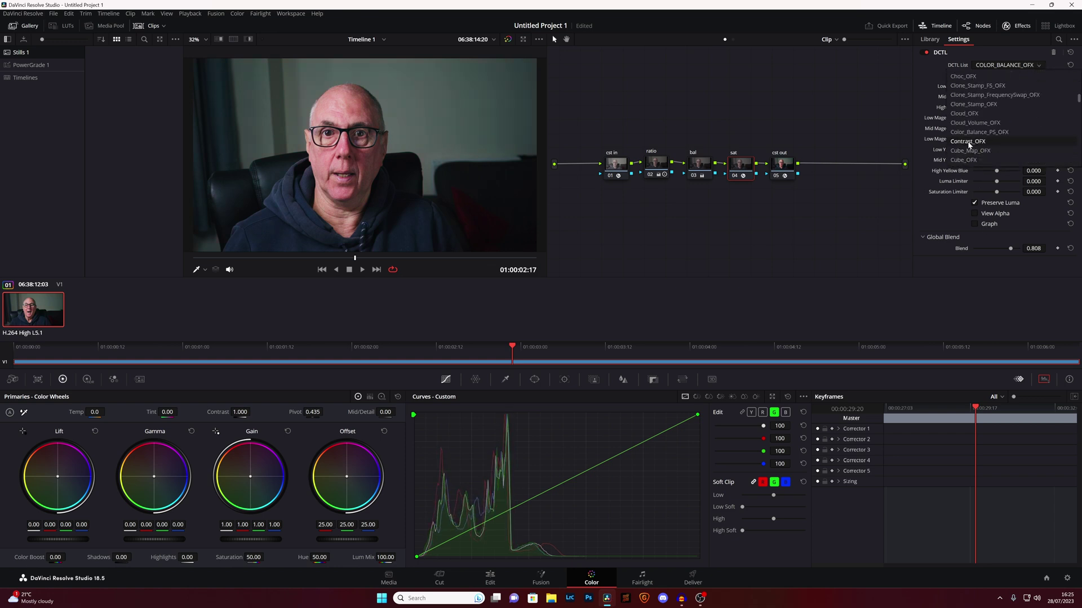
pyautogui.click(968, 142)
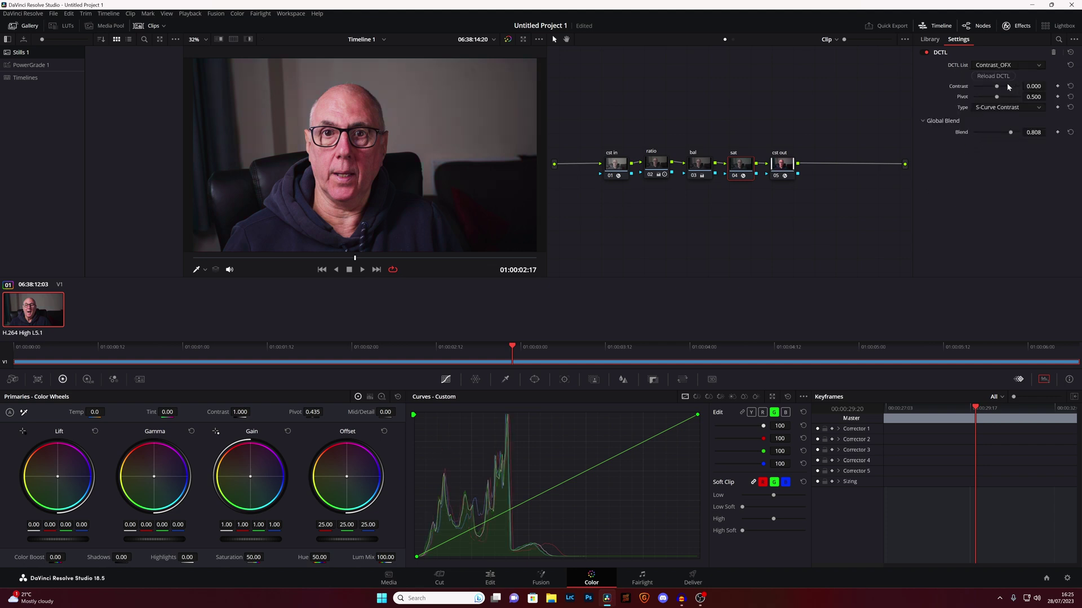
pyautogui.moveTo(989, 99); pyautogui.dragTo(985, 97)
pyautogui.click(1039, 108)
pyautogui.click(996, 129)
pyautogui.moveTo(997, 88)
pyautogui.mouseDown()
pyautogui.moveTo(988, 89)
pyautogui.moveTo(999, 93)
pyautogui.mouseUp()
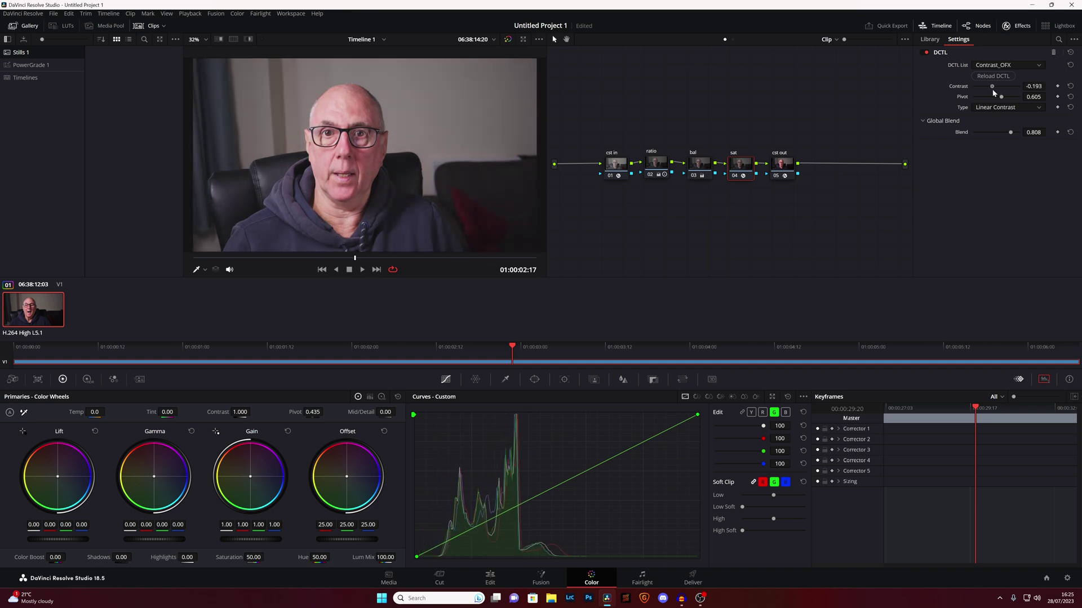
pyautogui.moveTo(999, 93); pyautogui.dragTo(1000, 91)
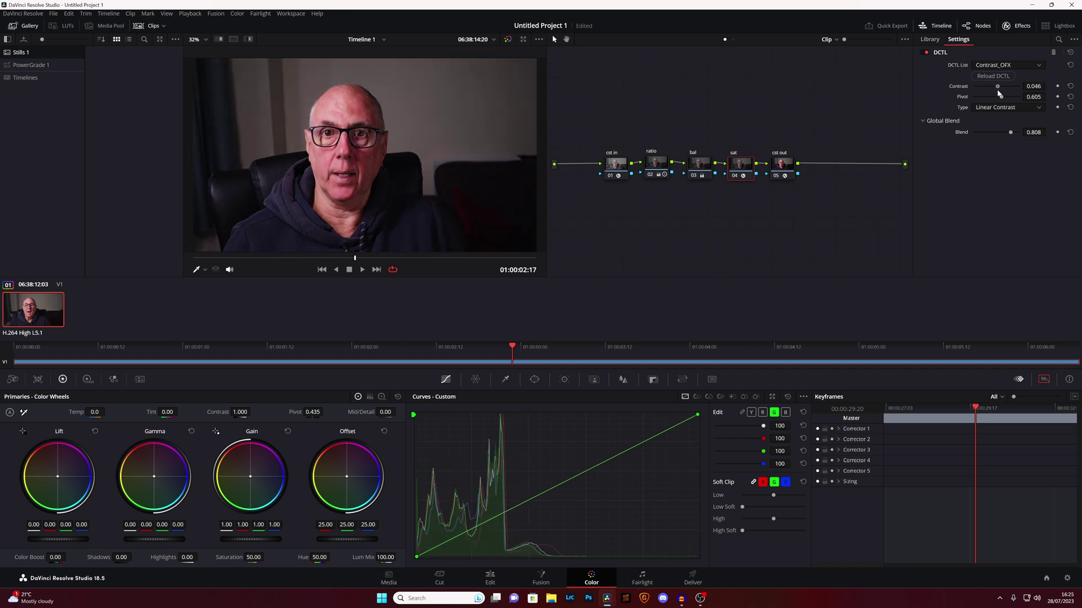
# Load the Flame_OFX DCTL on the sat node and vary its Animate value.
pyautogui.click(1040, 67)
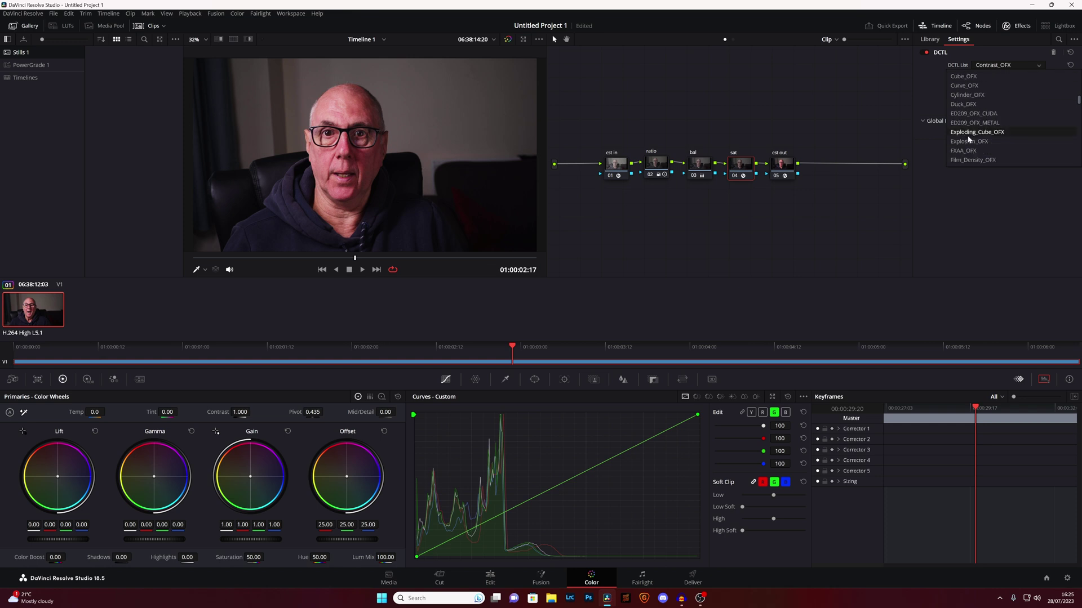
pyautogui.scroll(-3, 969, 127)
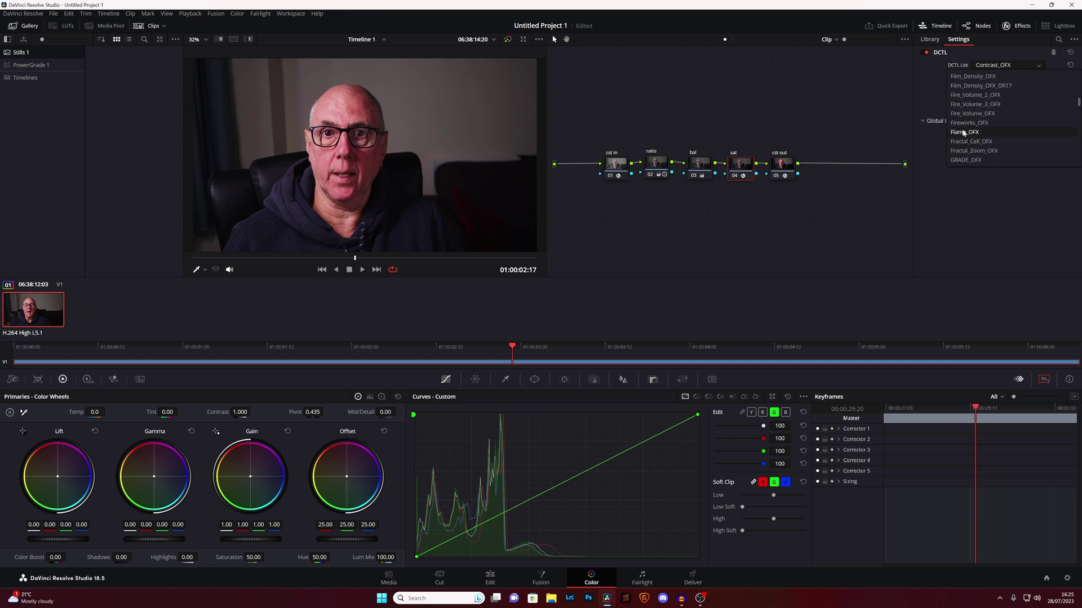
pyautogui.click(964, 132)
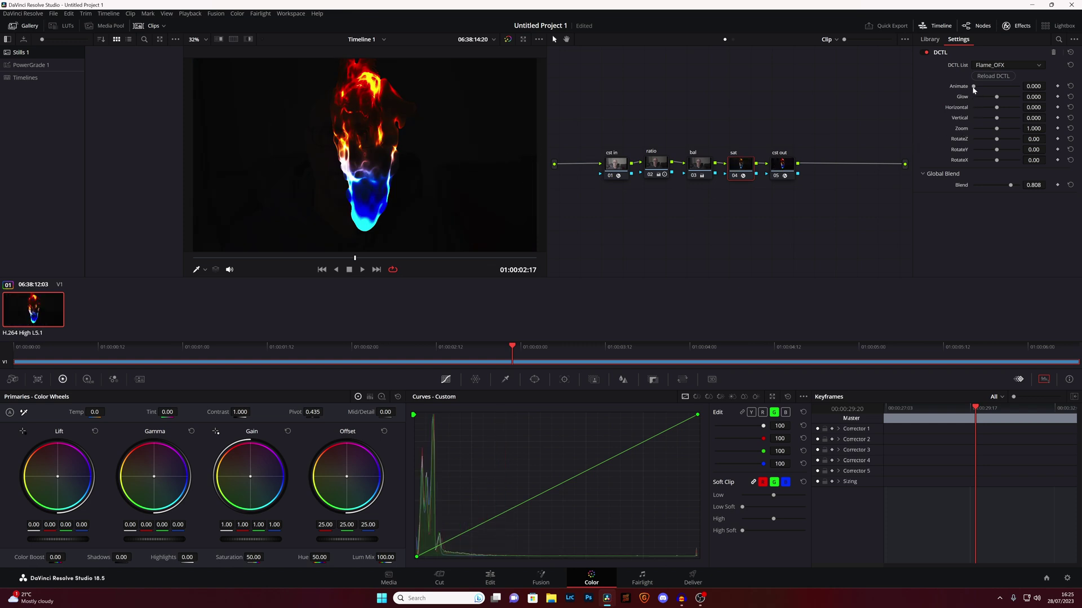
pyautogui.moveTo(974, 88)
pyautogui.mouseDown()
pyautogui.moveTo(998, 88)
pyautogui.moveTo(972, 89)
pyautogui.mouseUp()
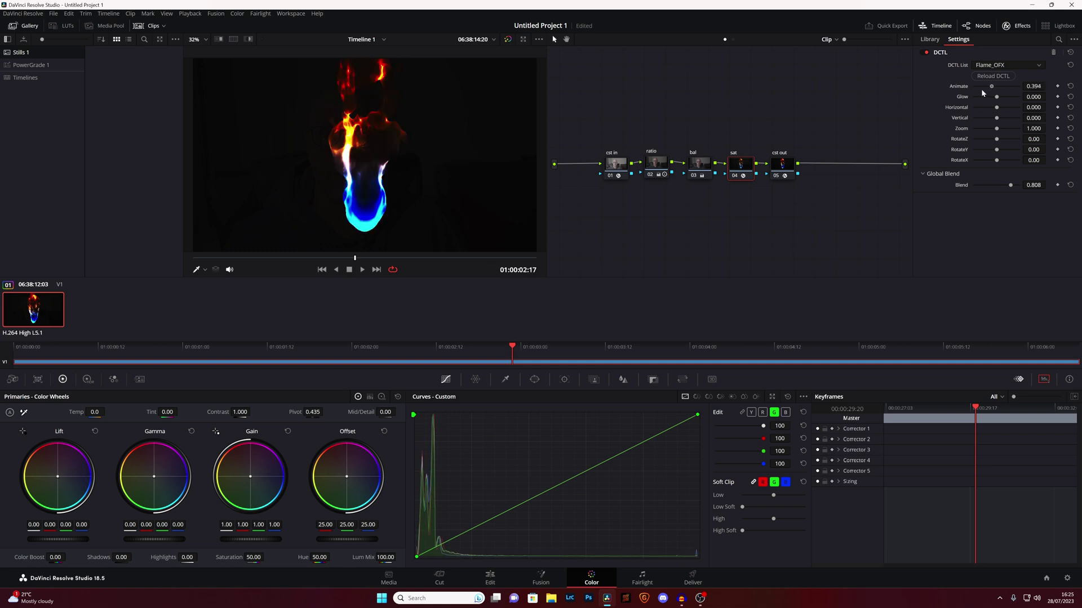
# Load the Fractal_Zoom_OFX DCTL on the sat node and raise Zoom to 0.138.
pyautogui.click(1034, 65)
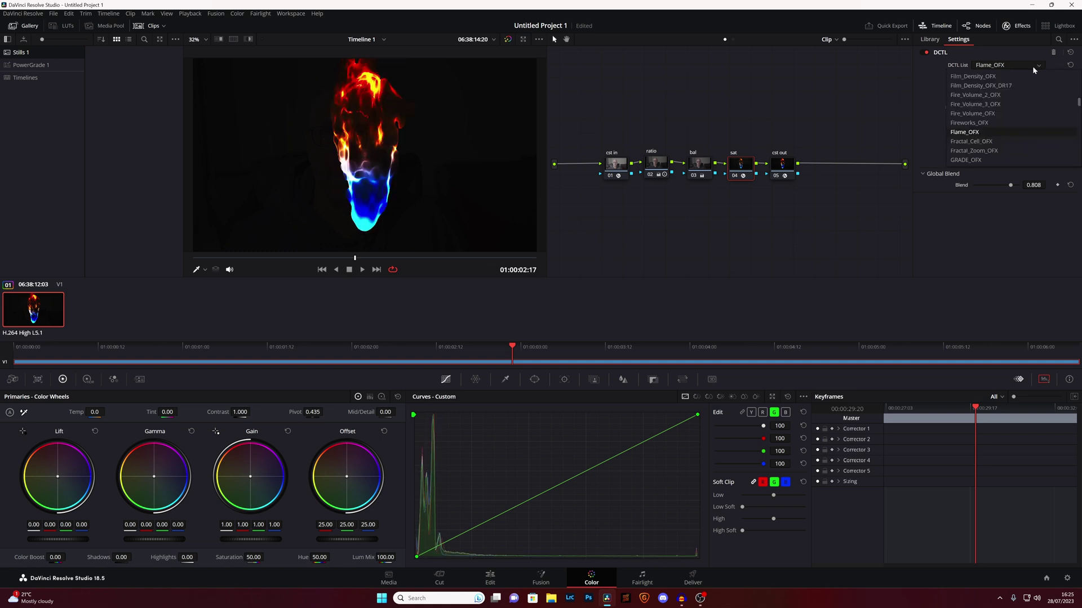
pyautogui.click(967, 151)
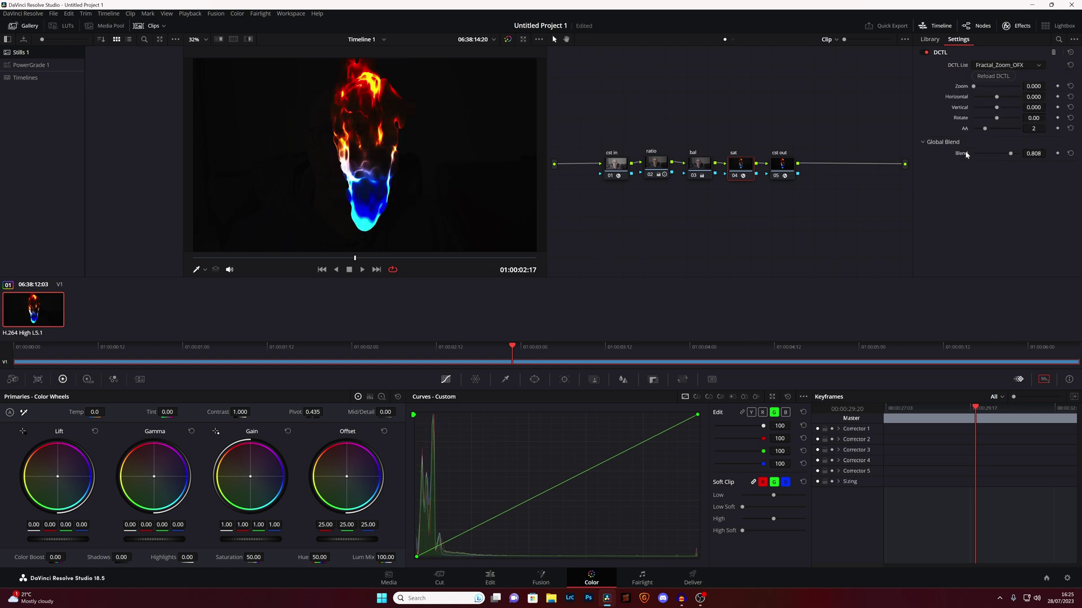
pyautogui.moveTo(975, 86); pyautogui.dragTo(979, 89)
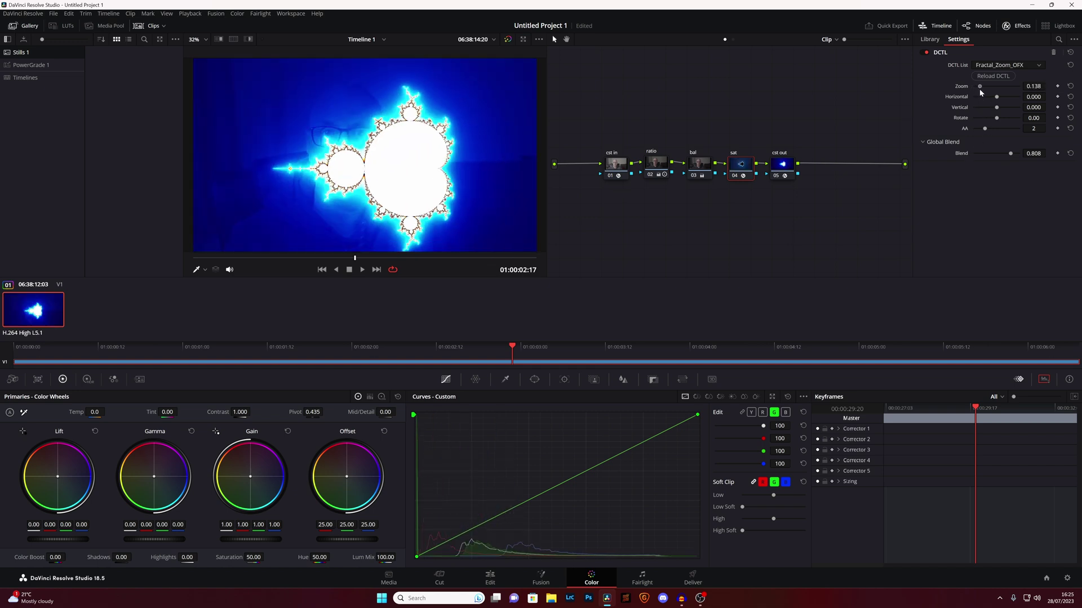
# Load the GRADE_OFX DCTL and set Offset to -0.046, Skin Saturation to -0.009 and Skin Tone to -1.000.
pyautogui.click(1037, 65)
pyautogui.scroll(-2, 974, 156)
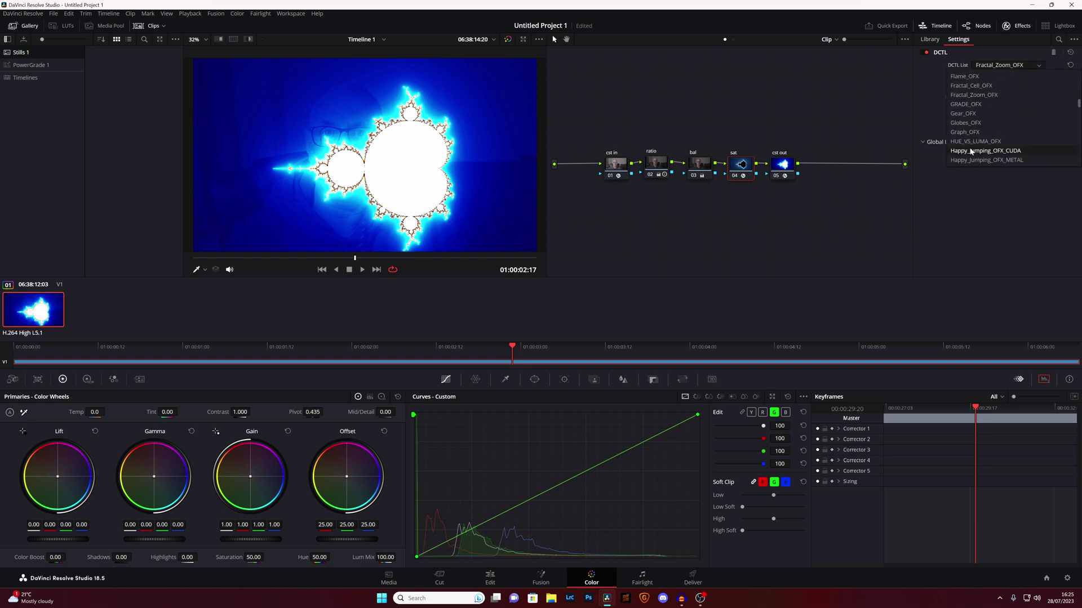
pyautogui.click(967, 104)
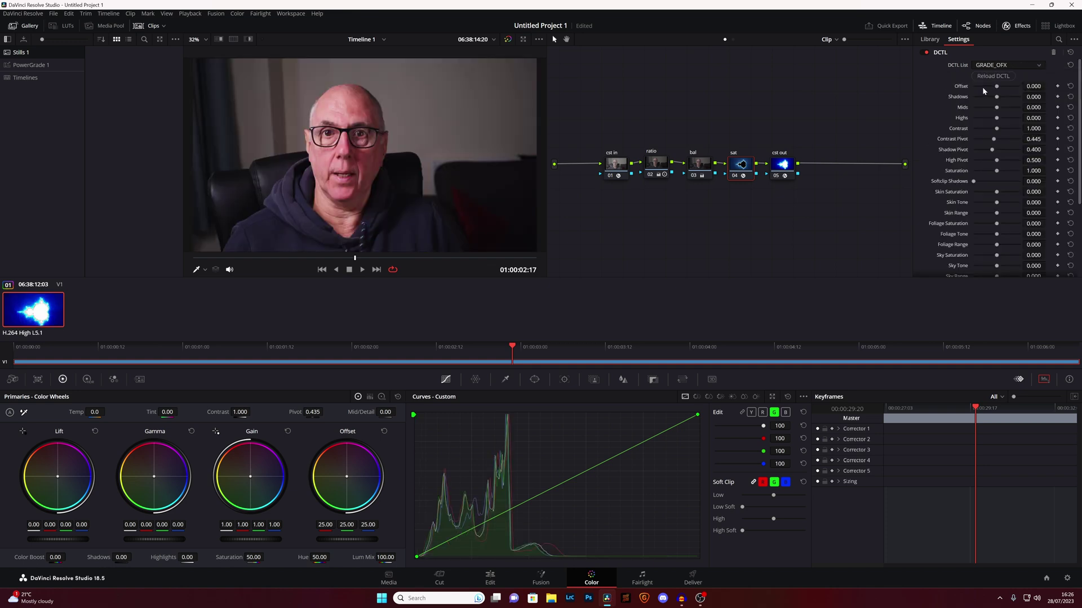
pyautogui.moveTo(997, 87)
pyautogui.mouseDown()
pyautogui.moveTo(980, 86)
pyautogui.moveTo(997, 92)
pyautogui.mouseUp()
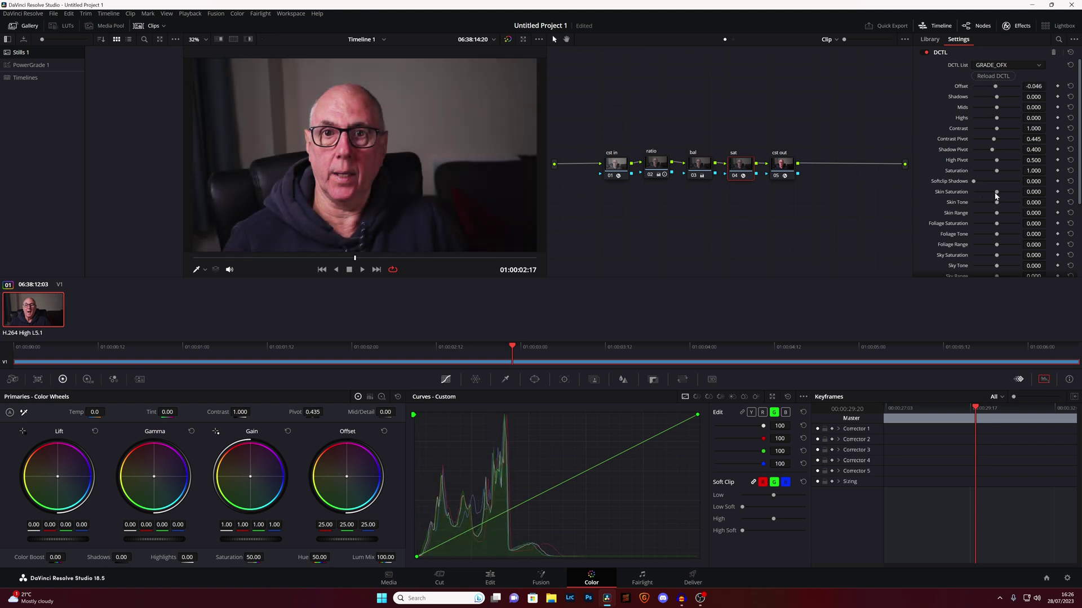
pyautogui.moveTo(1020, 193); pyautogui.dragTo(964, 189)
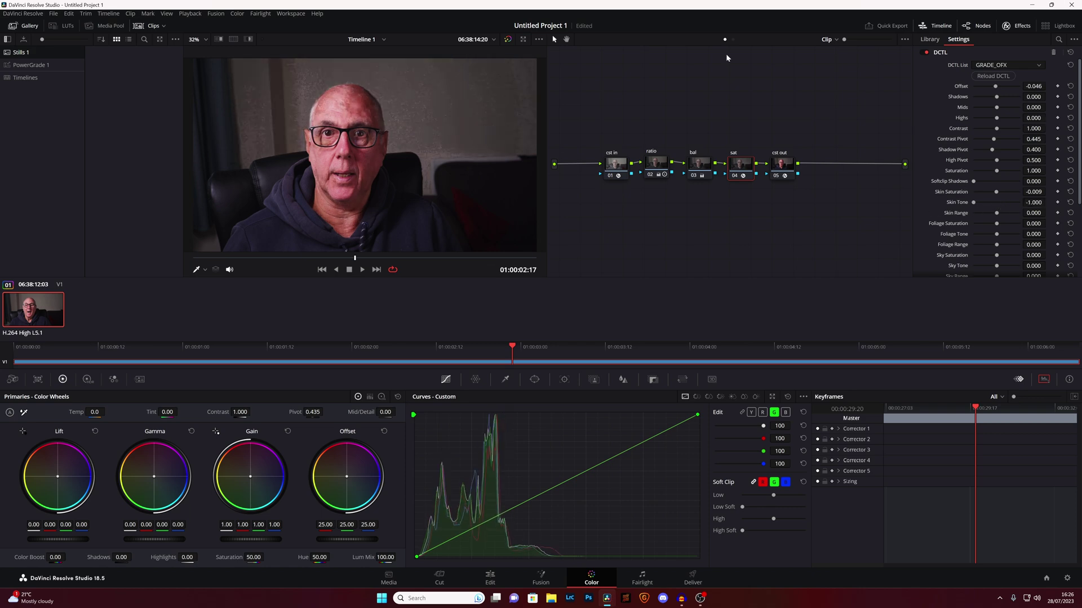
# Load the Phantom_Zone_OFX_CUDA DCTL on the sat node and try out its Animate and Ring Colour values.
pyautogui.click(1037, 65)
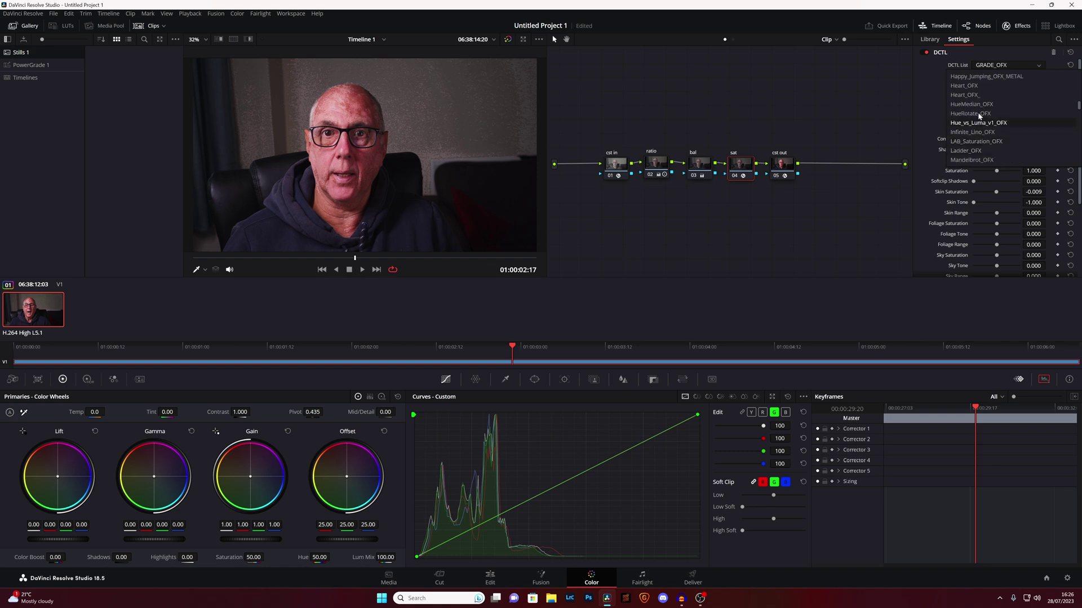
pyautogui.scroll(-3, 969, 122)
pyautogui.scroll(-1, 969, 122)
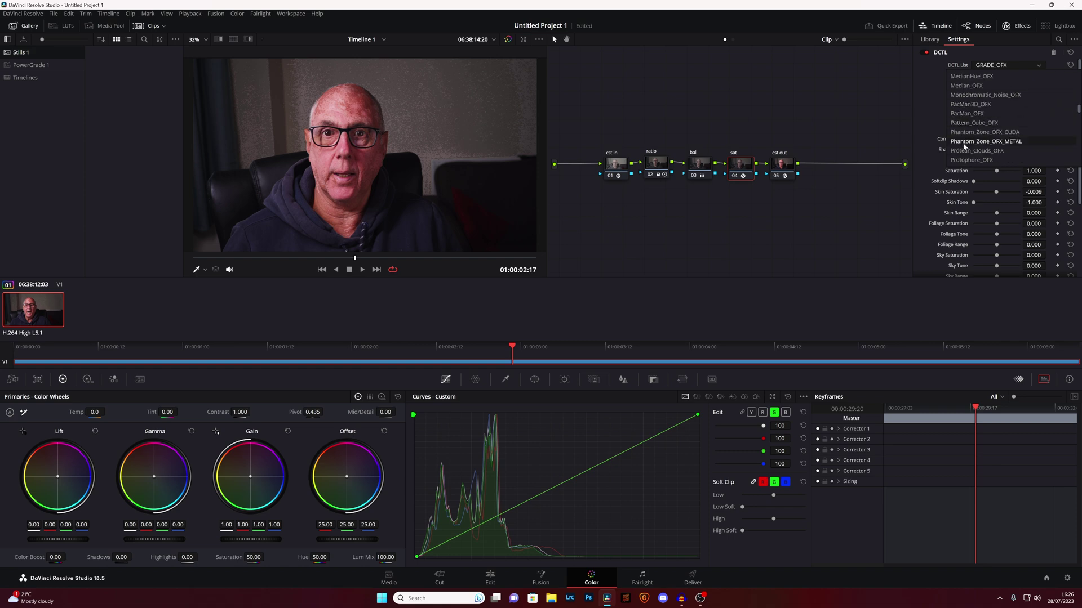
pyautogui.click(964, 132)
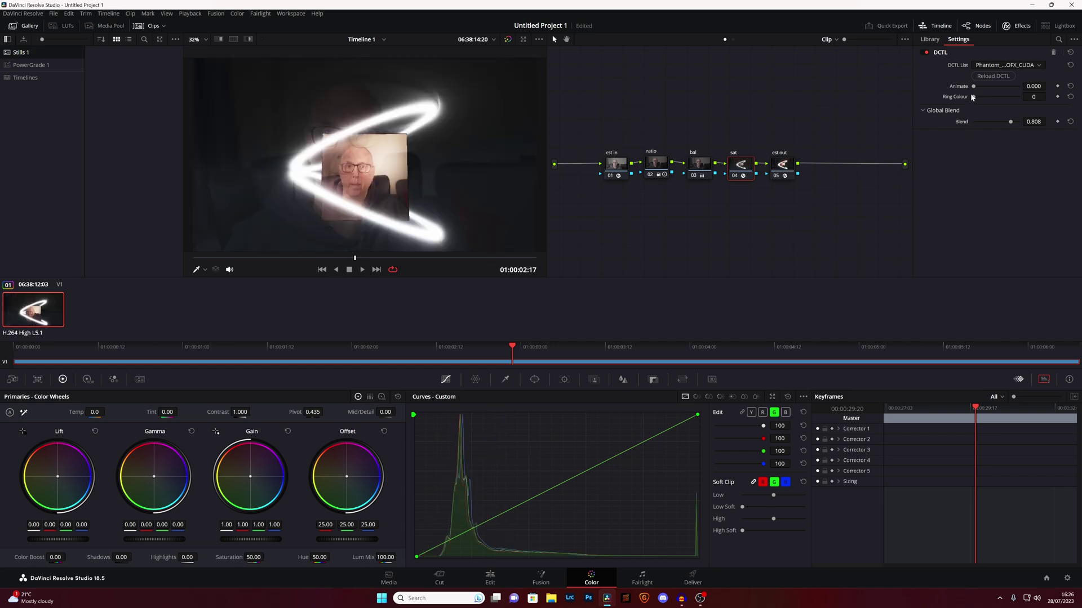
pyautogui.moveTo(974, 86)
pyautogui.mouseDown()
pyautogui.moveTo(1010, 98)
pyautogui.moveTo(988, 96)
pyautogui.mouseUp()
# Load the Random_08_OFX DCTL on the sat node and raise Shimmer to 0.587.
pyautogui.click(1038, 65)
pyautogui.scroll(-3, 993, 129)
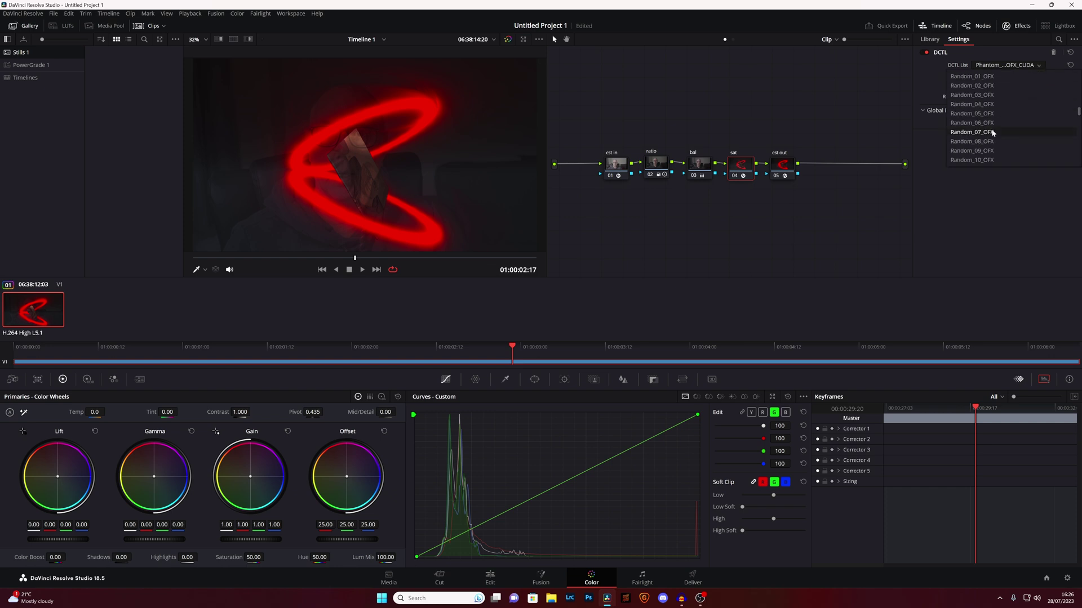
pyautogui.click(965, 142)
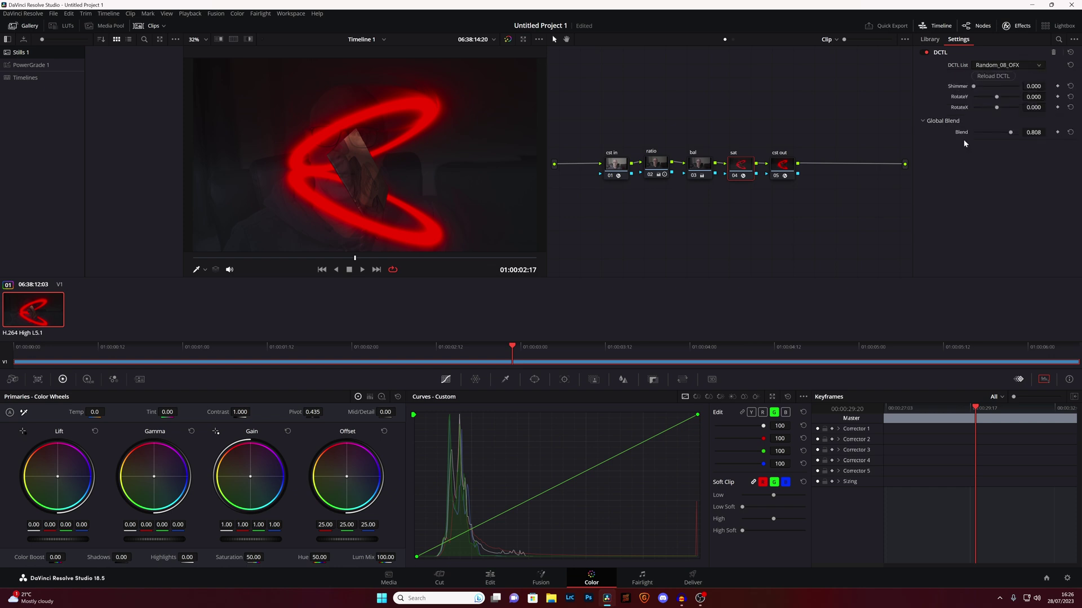
pyautogui.moveTo(974, 86)
pyautogui.mouseDown()
pyautogui.moveTo(992, 88)
pyautogui.moveTo(982, 87)
pyautogui.mouseUp()
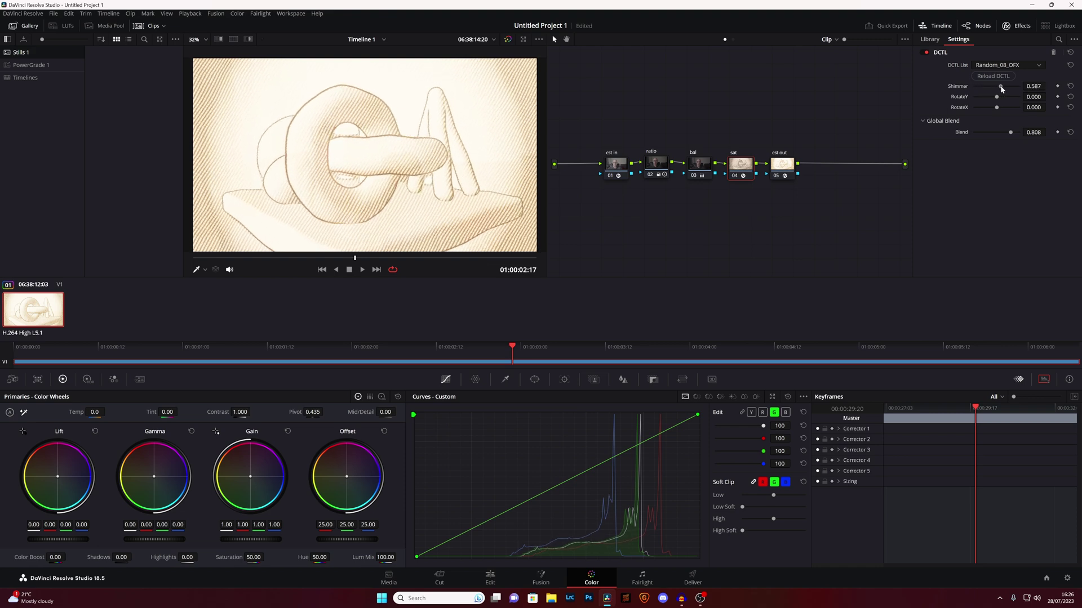
# Load the Random_30_OFX DCTL on the sat node and vary its Animate value.
pyautogui.click(1038, 65)
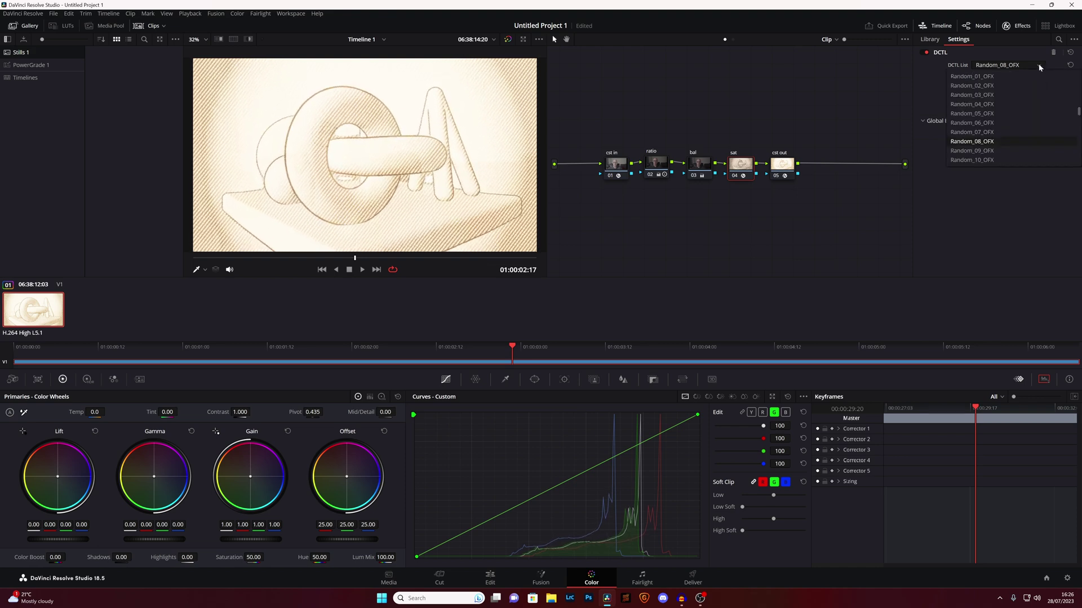
pyautogui.scroll(-2, 975, 148)
pyautogui.click(967, 151)
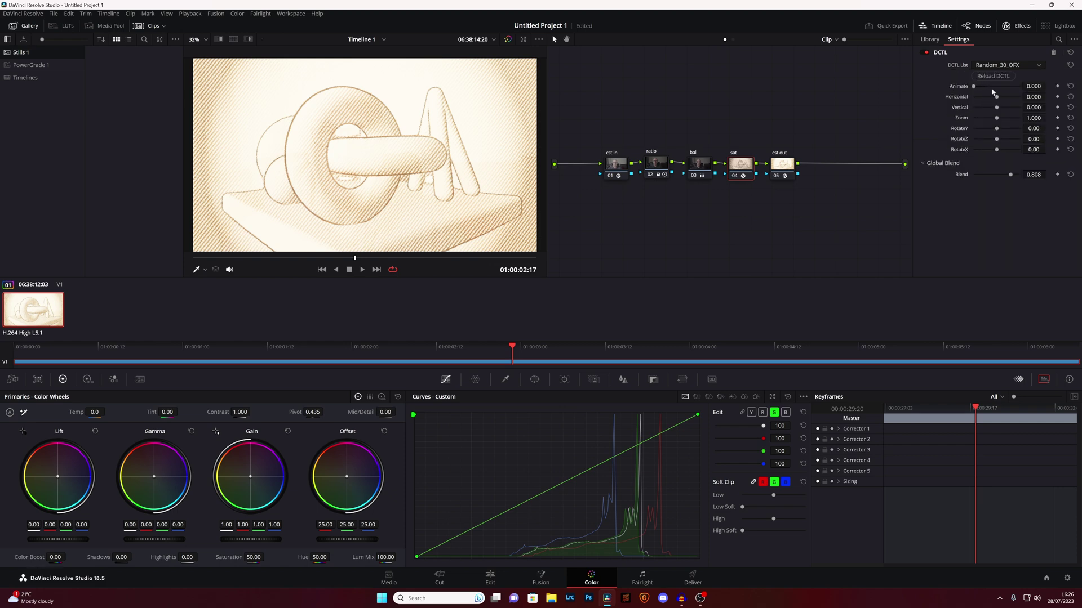
pyautogui.moveTo(982, 88)
pyautogui.mouseDown()
pyautogui.moveTo(1002, 90)
pyautogui.moveTo(982, 89)
pyautogui.moveTo(993, 89)
pyautogui.mouseUp()
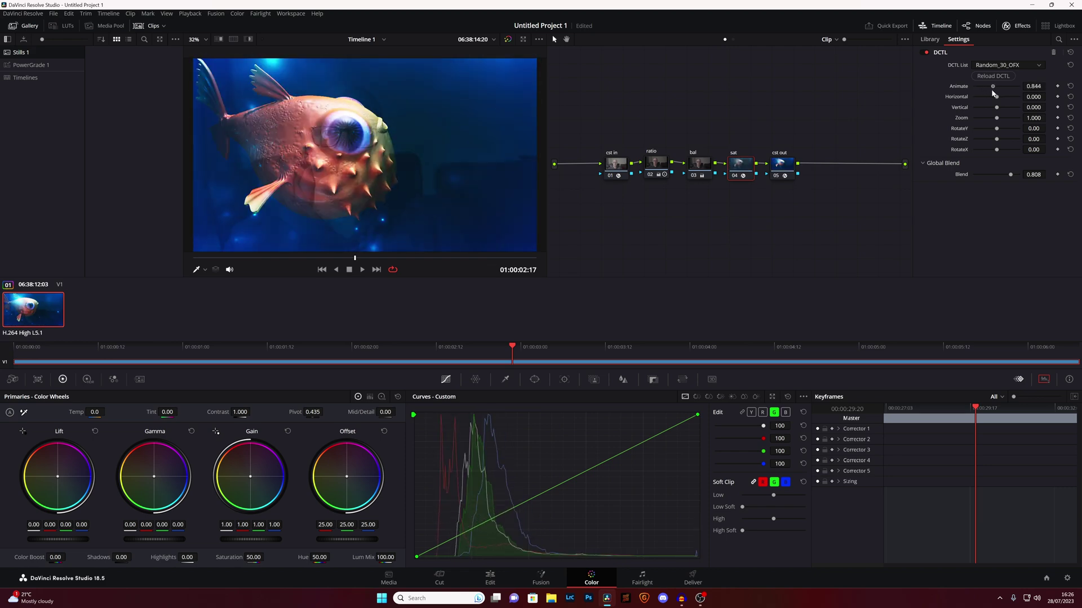
# Load the Gray-Chart DCTL on the sat node and set Timeline Gamma to Linear.
pyautogui.click(1041, 68)
pyautogui.scroll(-5, 981, 148)
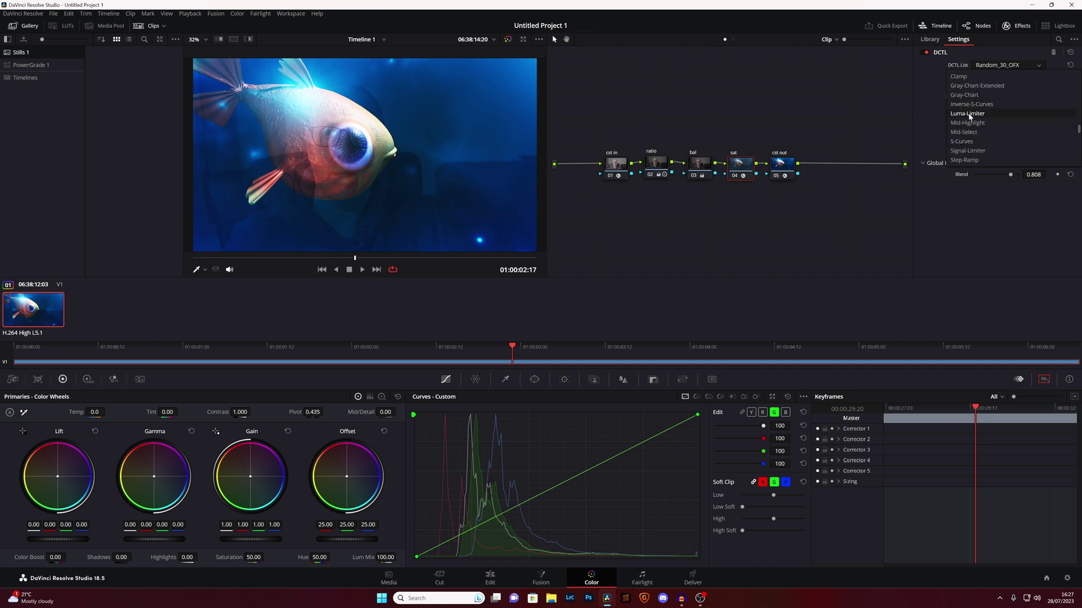
pyautogui.click(965, 96)
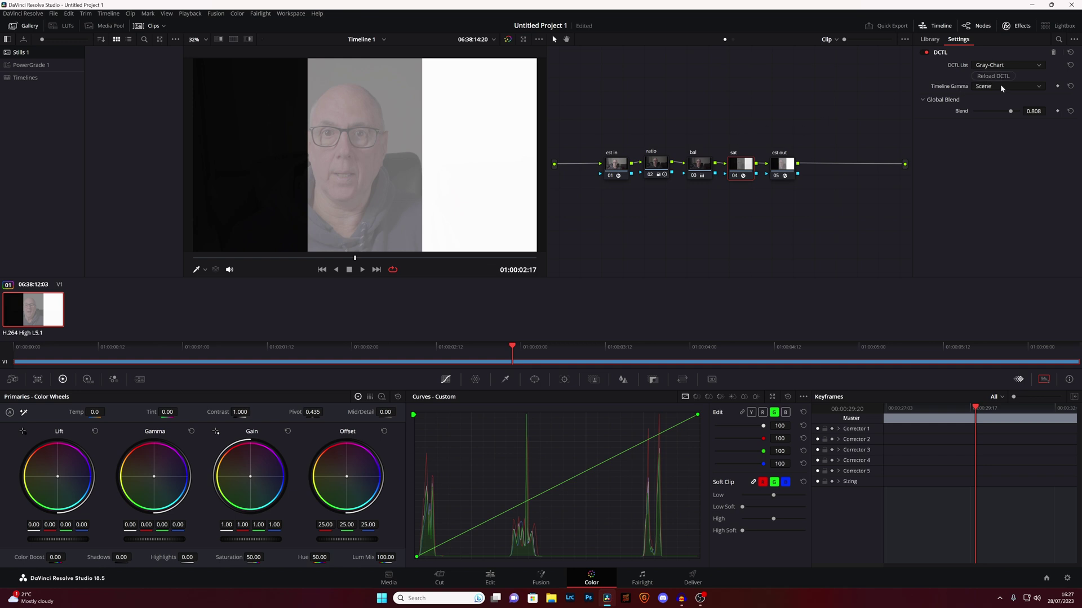
pyautogui.click(1037, 89)
pyautogui.click(1005, 108)
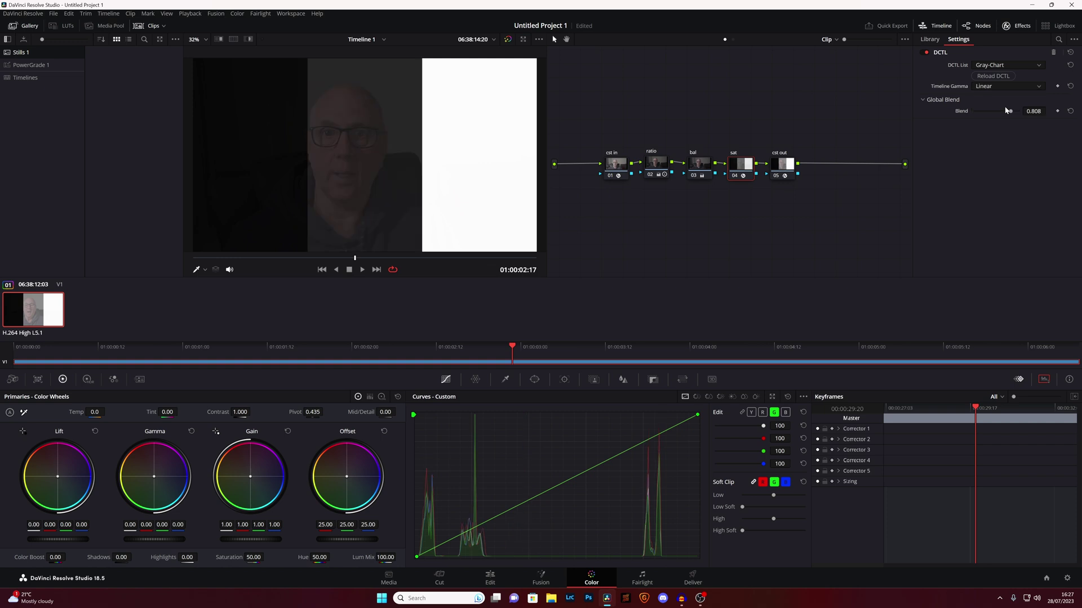
# Load the ExposureTool_4_Log-C DCTL on the sat node and lower its Exposure.
pyautogui.click(1038, 64)
pyautogui.scroll(-3, 966, 133)
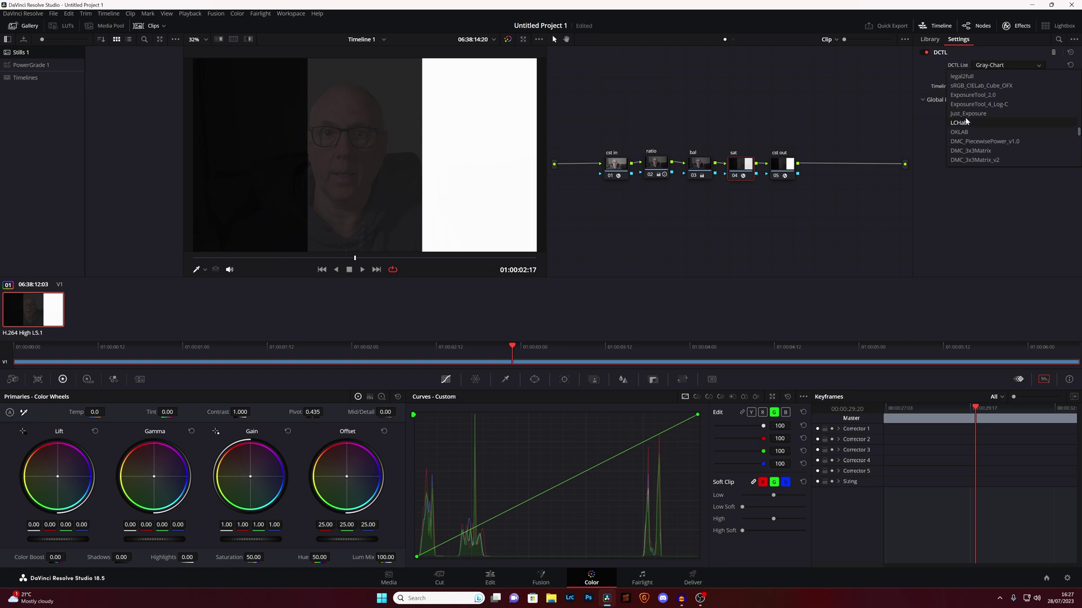
pyautogui.click(962, 107)
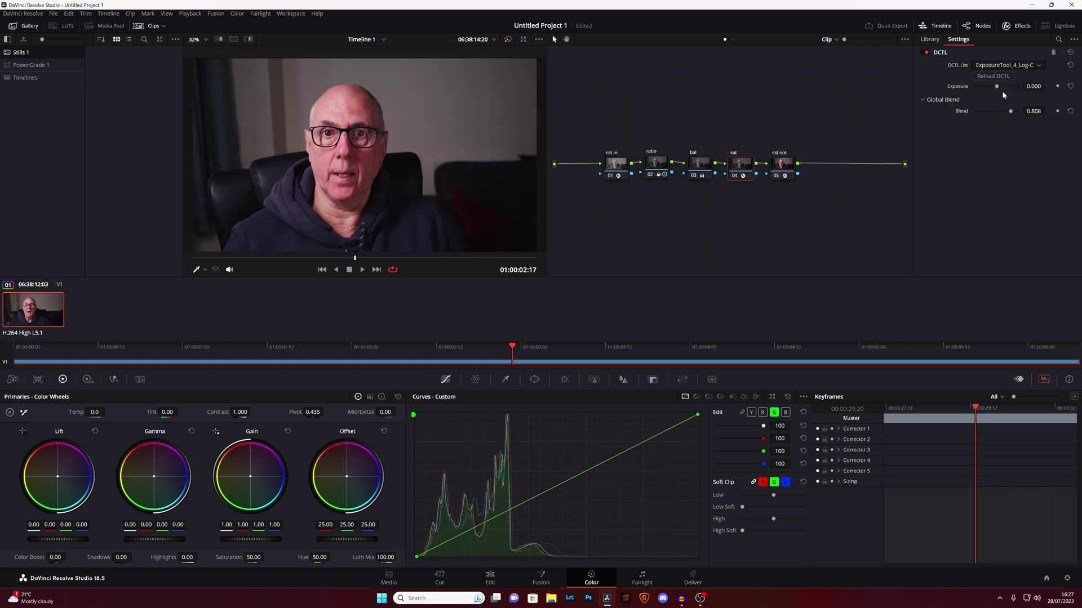
pyautogui.moveTo(998, 88); pyautogui.dragTo(991, 90)
# Load the MONO-Sat-T-v2.0-DEMO DCTL and set Blue Sat to 1.000, Global Sat to 0.220 and Global Blend to 1.000.
pyautogui.click(1040, 65)
pyautogui.scroll(-3, 954, 156)
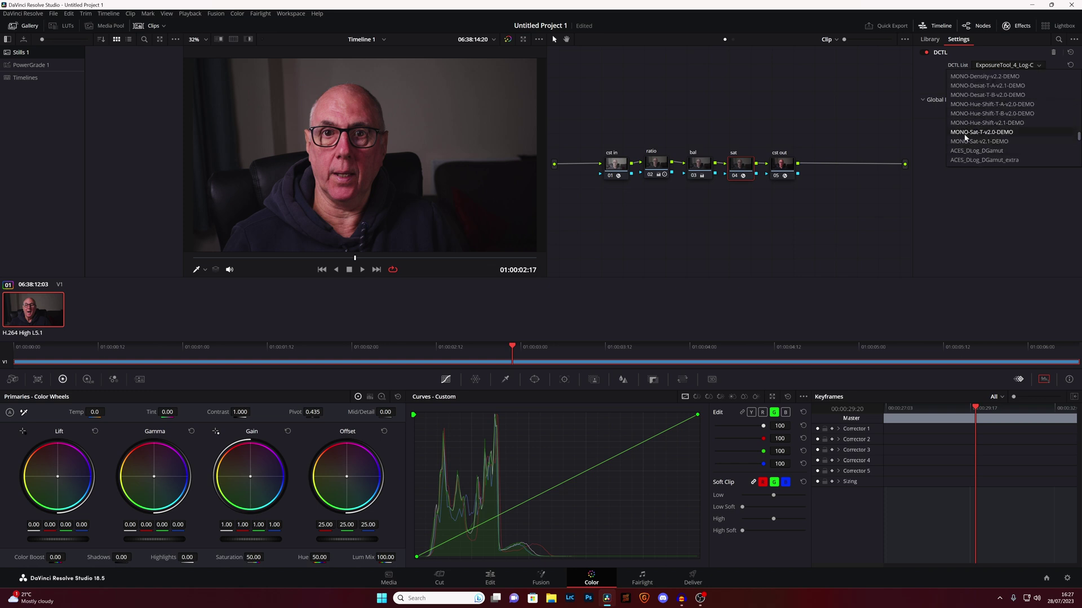
pyautogui.click(962, 133)
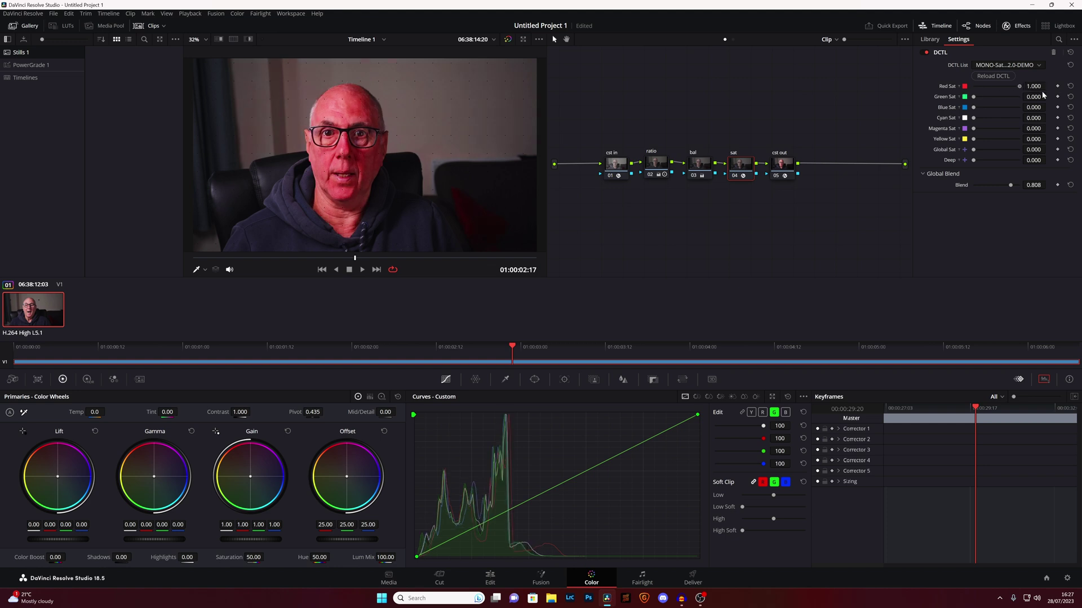
pyautogui.moveTo(974, 97); pyautogui.dragTo(1035, 114)
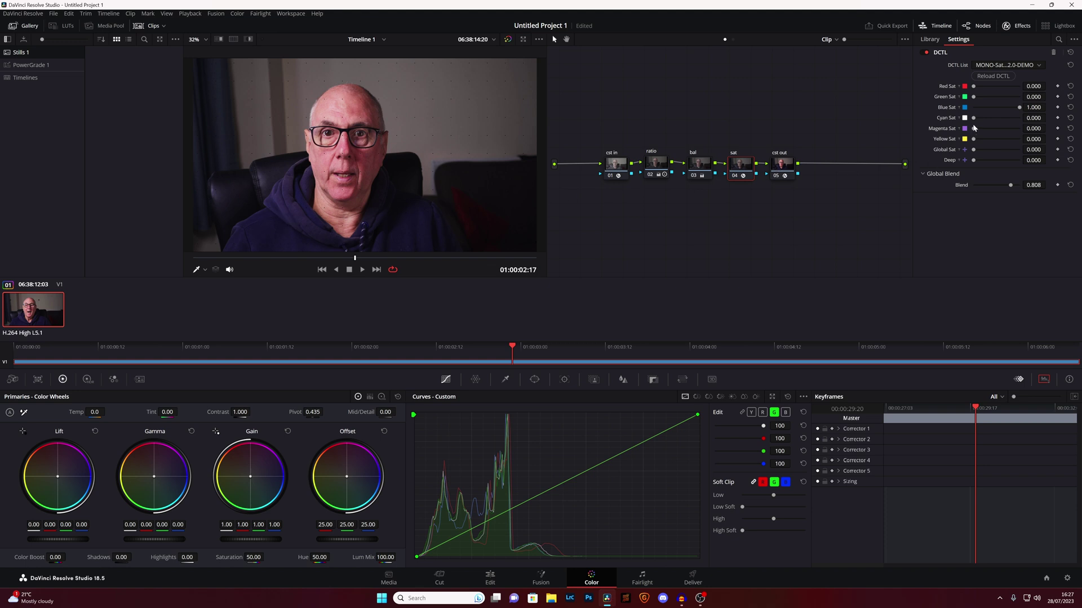
pyautogui.moveTo(975, 121); pyautogui.dragTo(922, 185)
pyautogui.moveTo(1006, 181); pyautogui.dragTo(1028, 183)
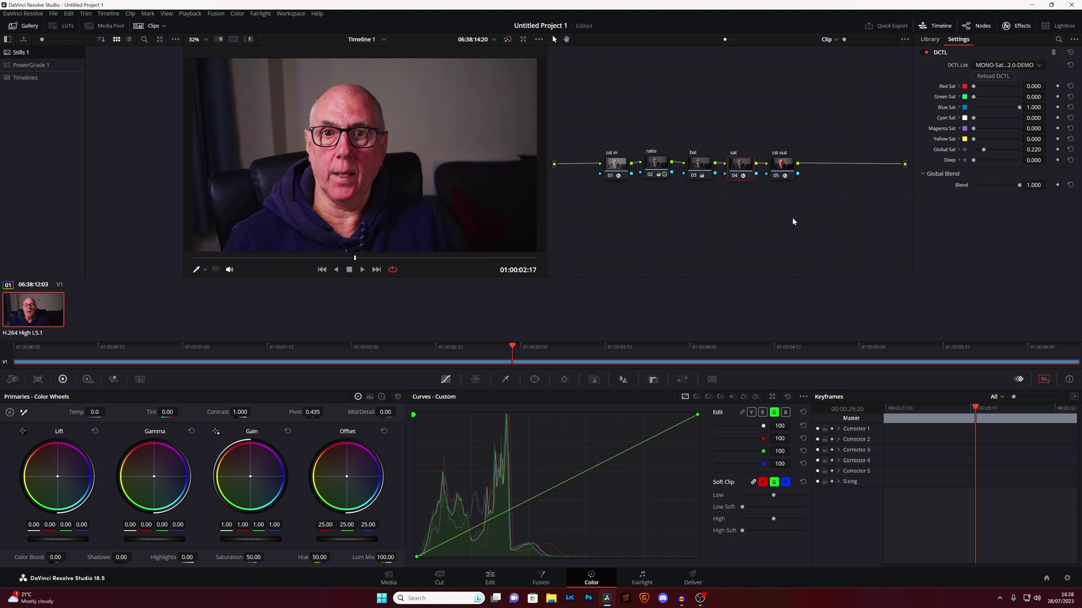